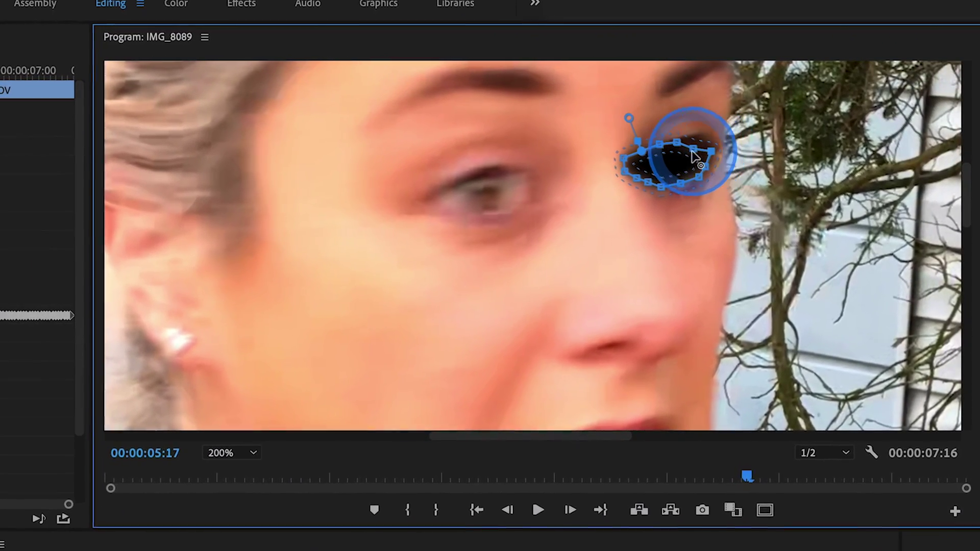
Preview the finished eye-mask effect, then open the Black Eyes project with only IMG_8089.MOV
{"action": "left_click_drag", "start_coordinate": [693, 149], "coordinate": [695, 141]}
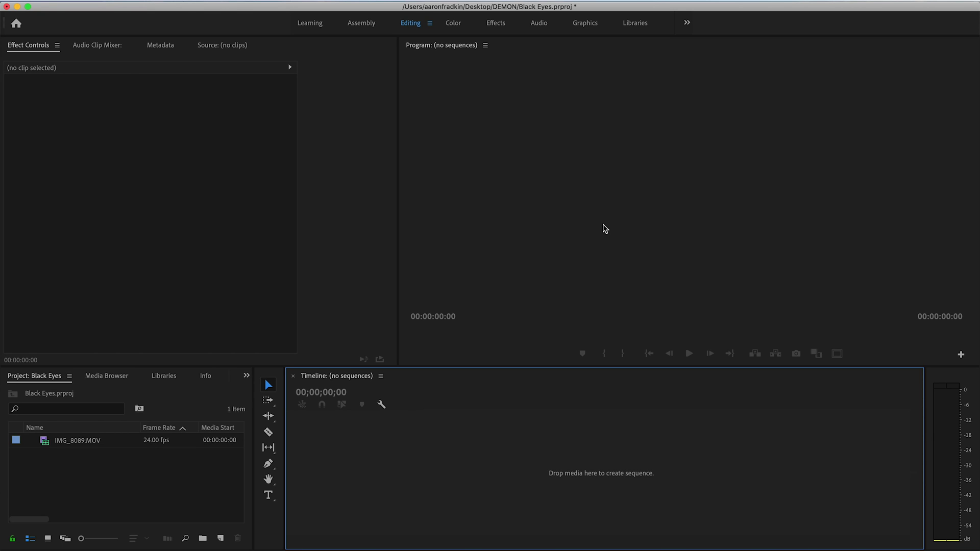
Build an IMG_8089 sequence from IMG_8089.MOV and play it from the start to 00:00:08:22
{"action": "left_click", "coordinate": [44, 441]}
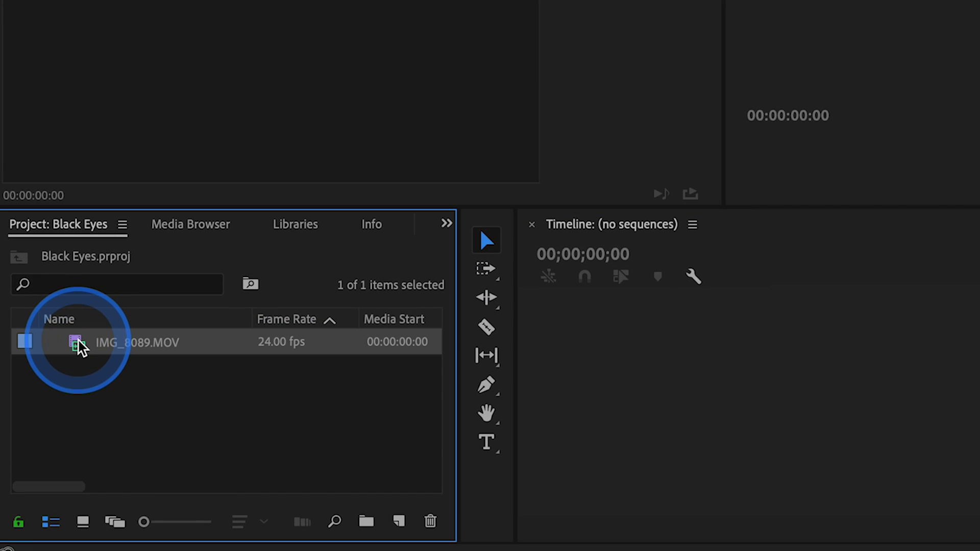
{"action": "left_click_drag", "start_coordinate": [77, 347], "coordinate": [787, 375]}
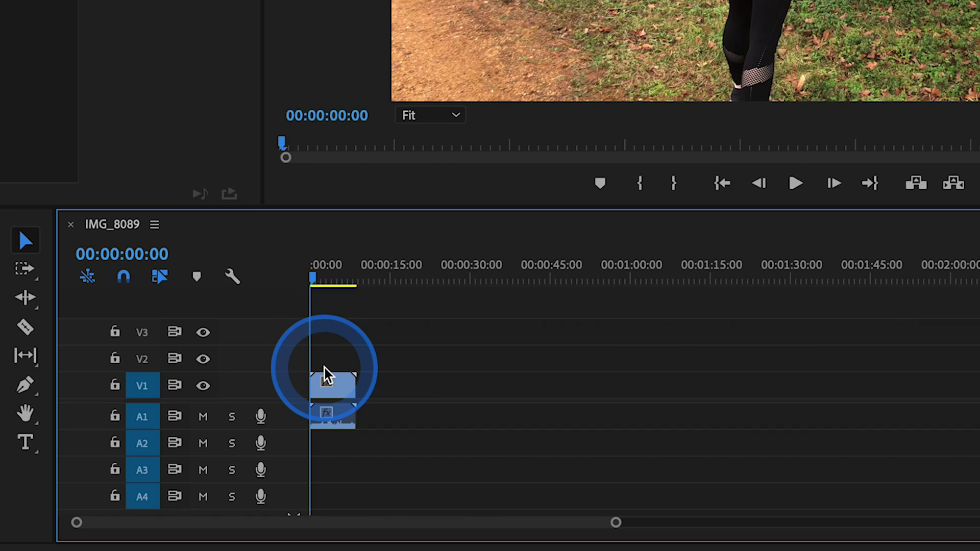
{"action": "left_click", "coordinate": [315, 284]}
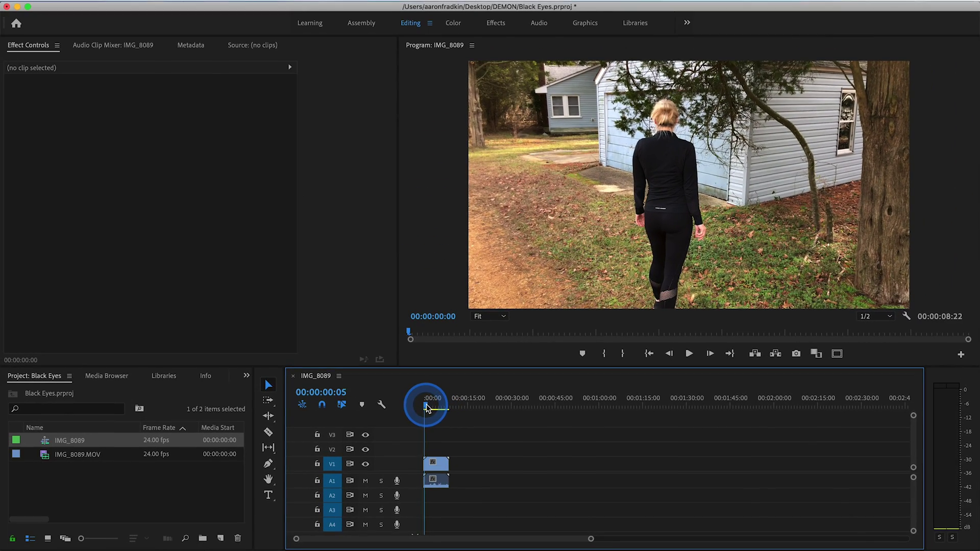
{"action": "key", "text": "space"}
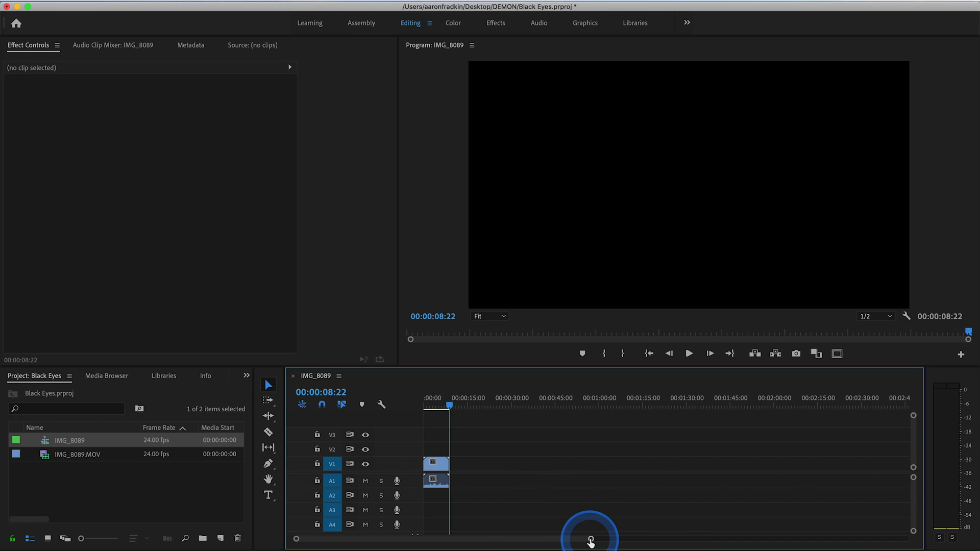
{"action": "left_click_drag", "start_coordinate": [591, 539], "coordinate": [485, 521]}
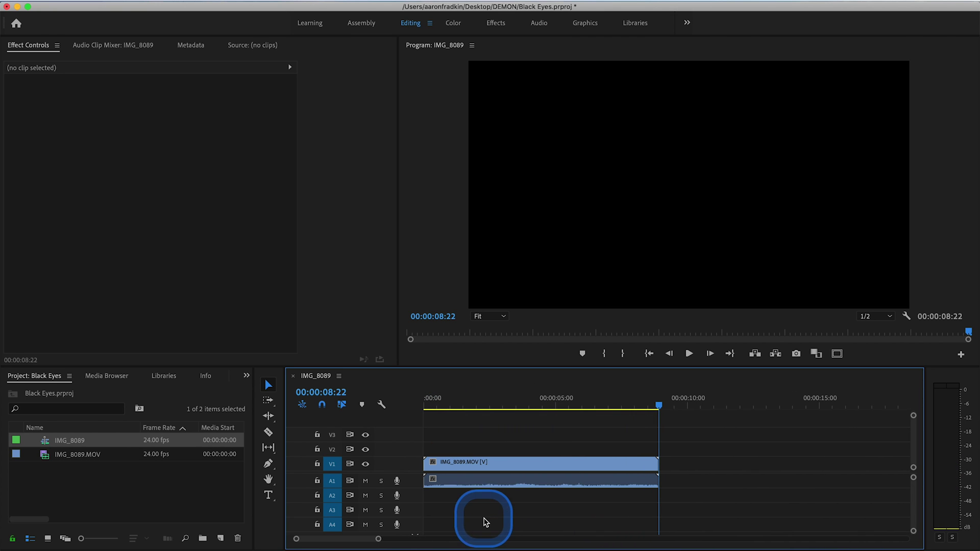
Trim the clip's end back to 00:00:07:16, just after the scream
{"action": "left_click", "coordinate": [597, 402]}
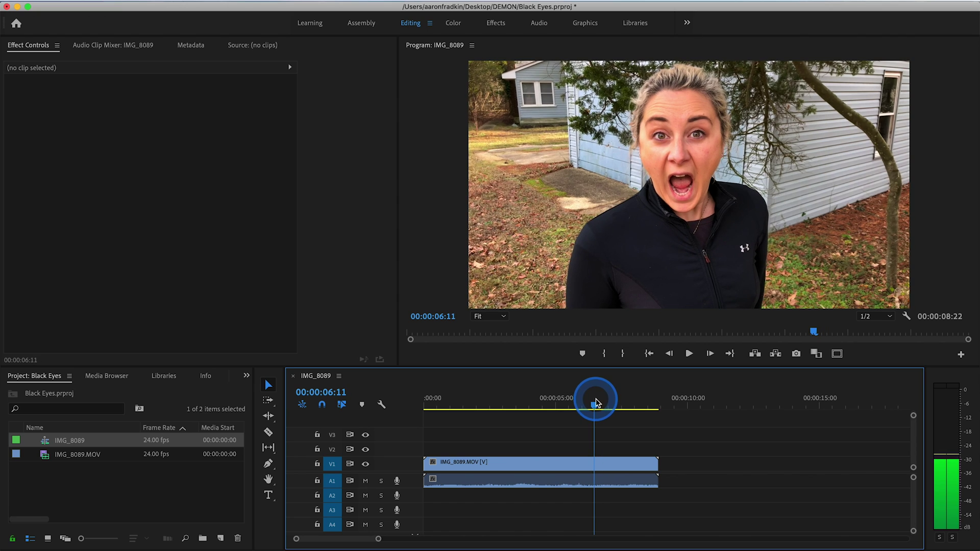
{"action": "left_click_drag", "start_coordinate": [607, 404], "coordinate": [633, 398]}
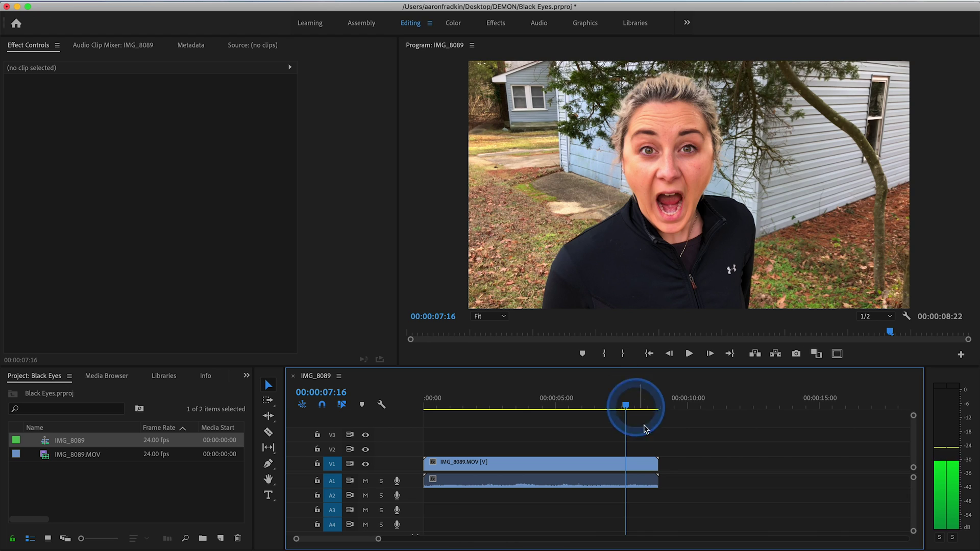
{"action": "left_click_drag", "start_coordinate": [652, 457], "coordinate": [625, 464]}
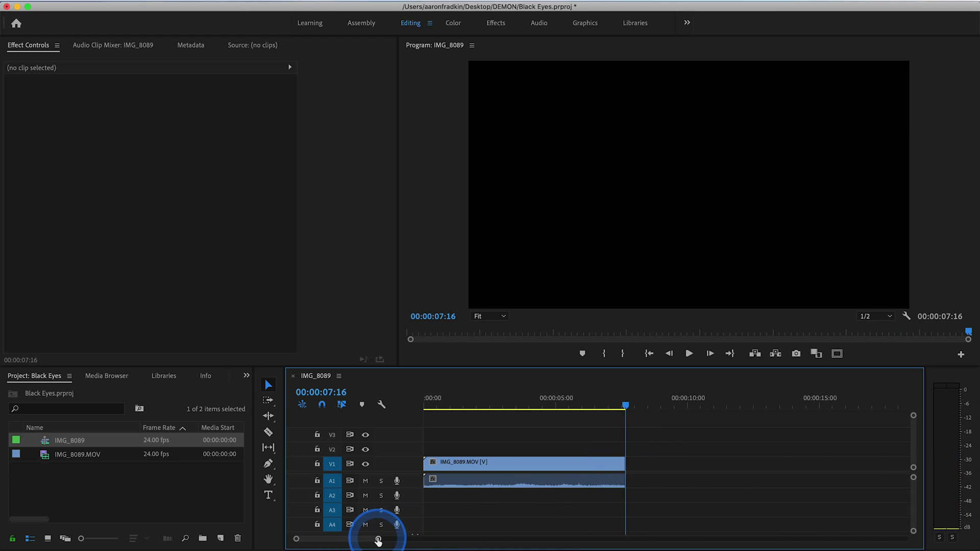
Scrub the playhead to 00:00:05:17, the frame where she turns
{"action": "left_click_drag", "start_coordinate": [379, 540], "coordinate": [443, 538]}
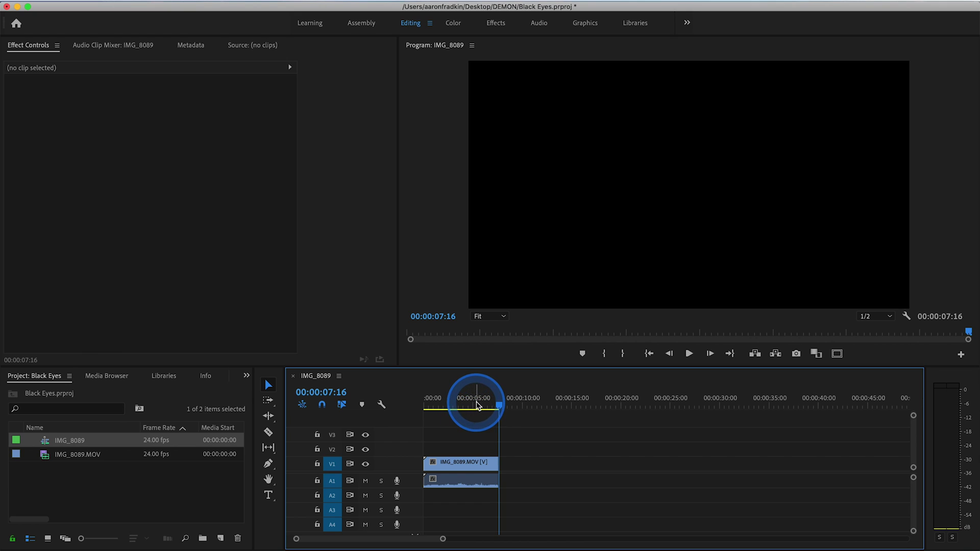
{"action": "left_click", "coordinate": [478, 404]}
{"action": "left_click_drag", "start_coordinate": [476, 404], "coordinate": [479, 405]}
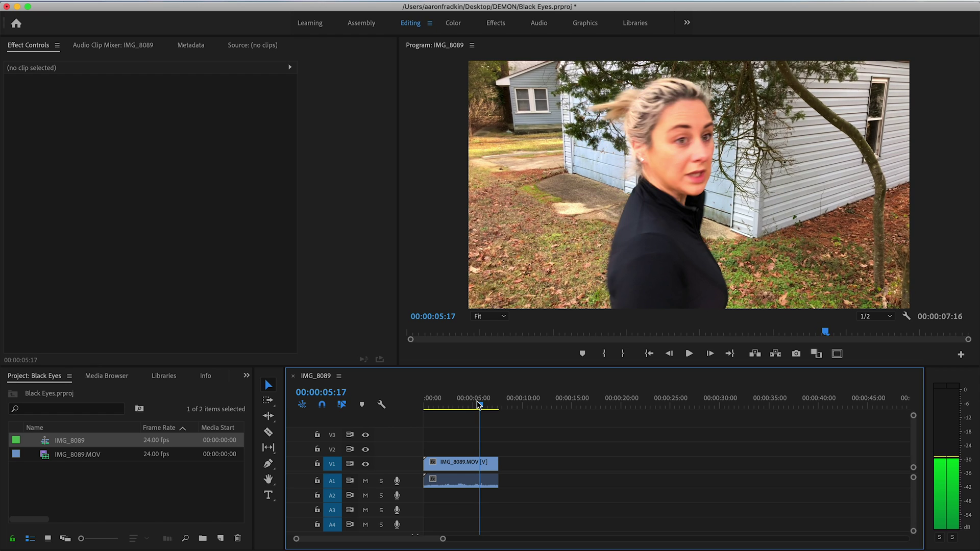
Razor-cut the clip at 00:00:05:17 and return to the Selection tool
{"action": "left_click", "coordinate": [268, 433]}
{"action": "left_click", "coordinate": [480, 463]}
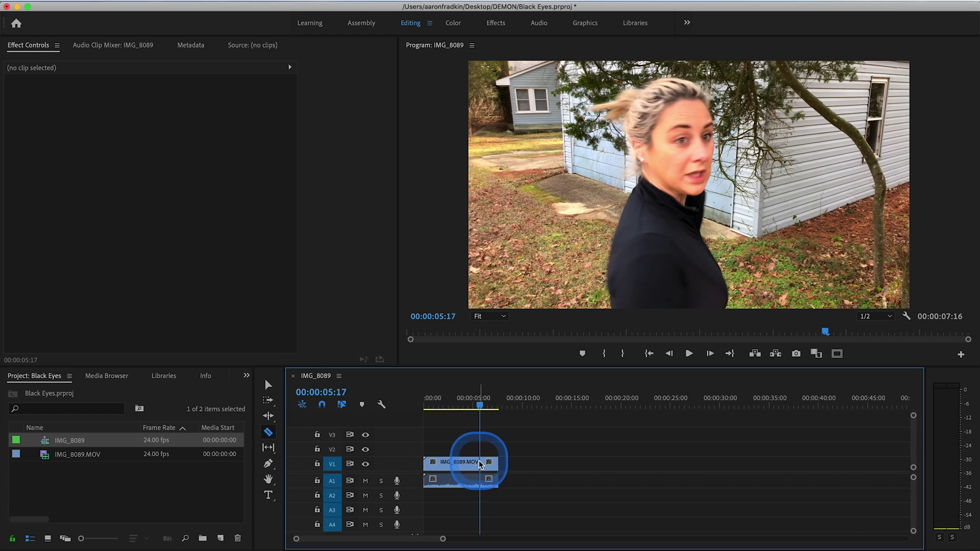
{"action": "left_click", "coordinate": [269, 389]}
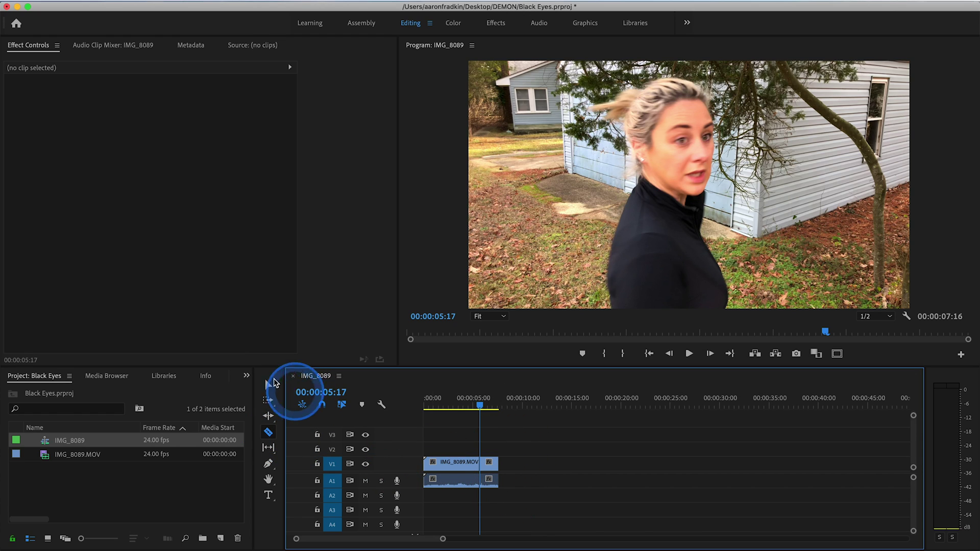
Move the playhead near 00:00:07:14 and select the clip part after the cut
{"action": "left_click", "coordinate": [436, 465]}
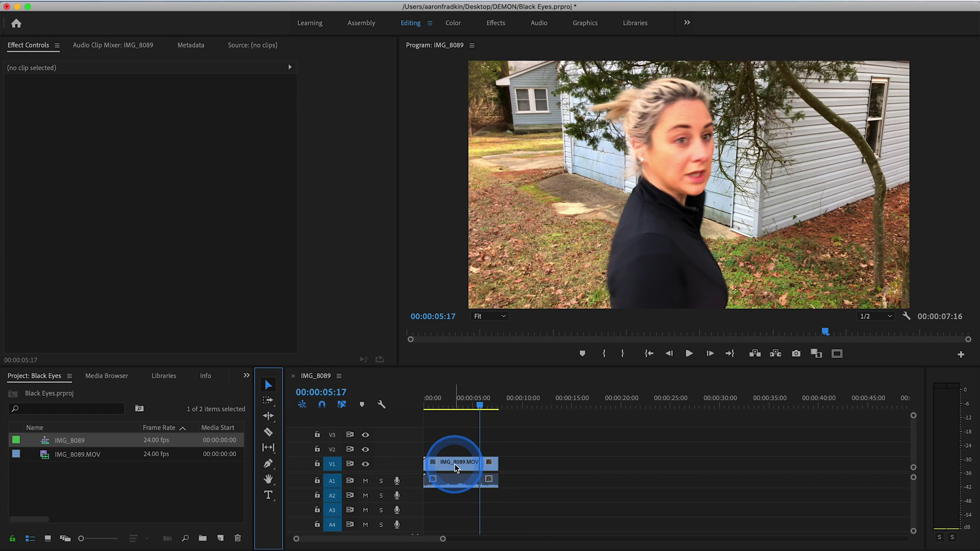
{"action": "mouse_move", "coordinate": [480, 406]}
{"action": "left_mouse_down"}
{"action": "mouse_move", "coordinate": [447, 406]}
{"action": "mouse_move", "coordinate": [494, 408]}
{"action": "left_mouse_up"}
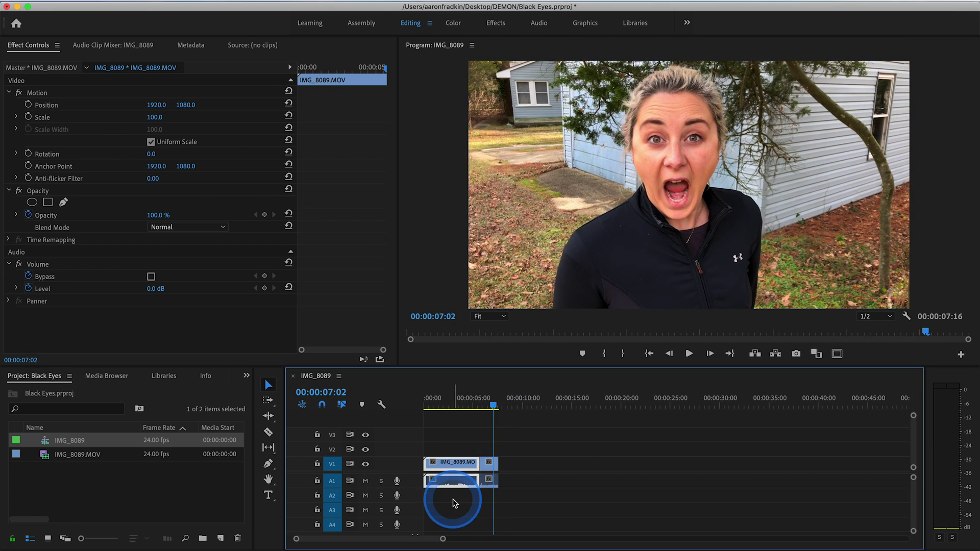
{"action": "left_click_drag", "start_coordinate": [442, 541], "coordinate": [377, 528]}
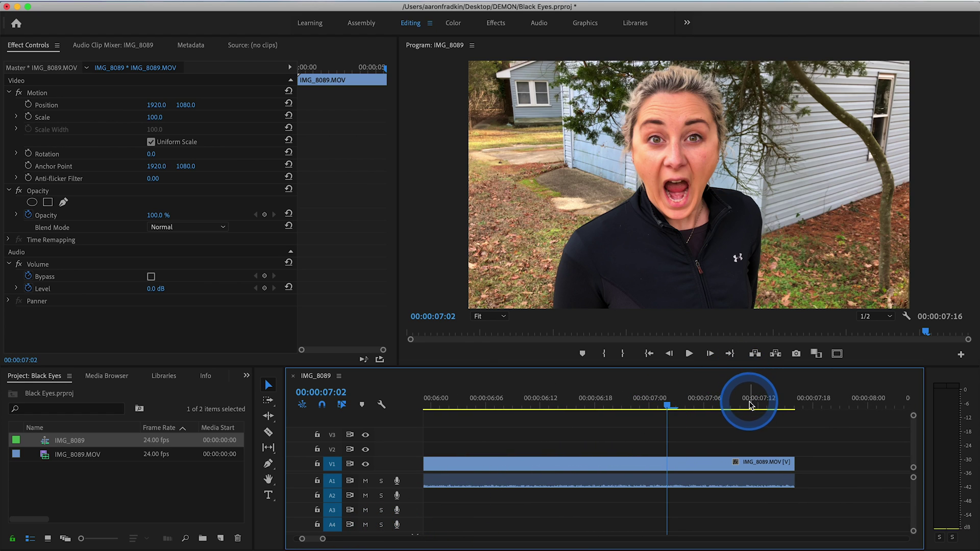
{"action": "left_click_drag", "start_coordinate": [750, 400], "coordinate": [778, 406]}
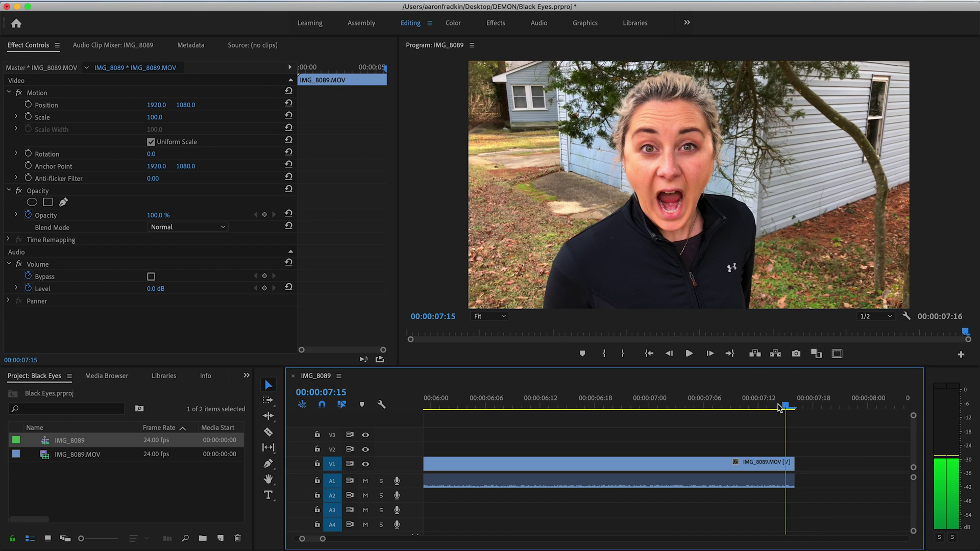
{"action": "left_click", "coordinate": [755, 461]}
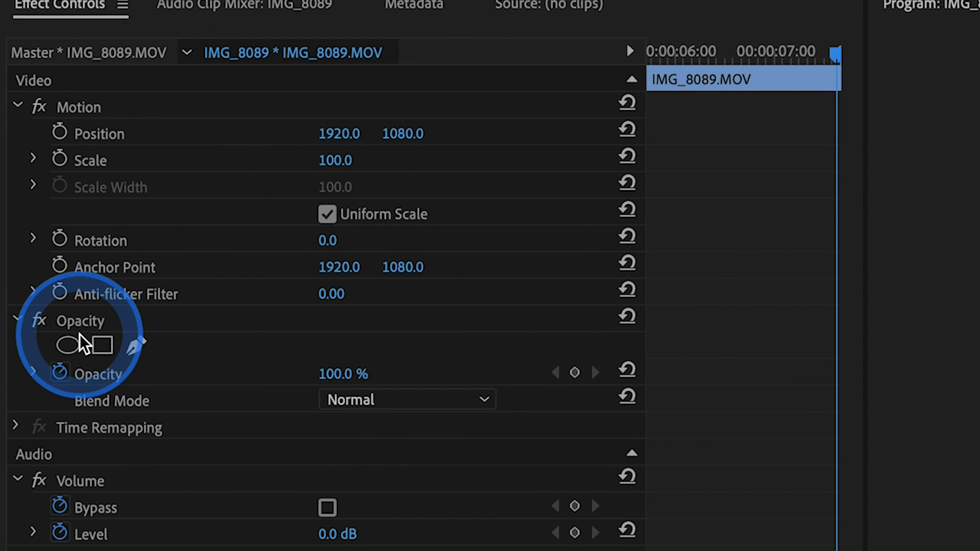
Start a pen opacity mask and magnify the Program monitor to 150%
{"action": "left_click", "coordinate": [134, 347]}
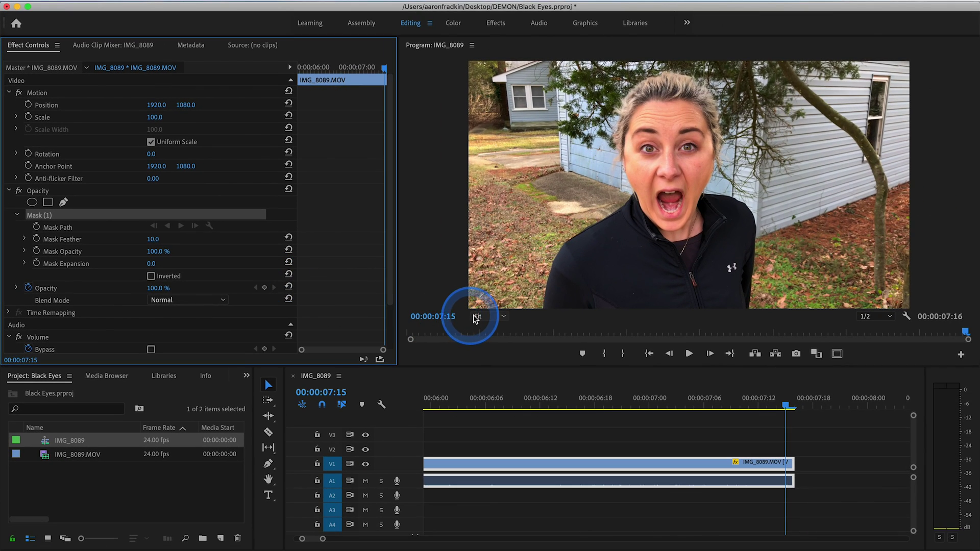
{"action": "left_click", "coordinate": [487, 317]}
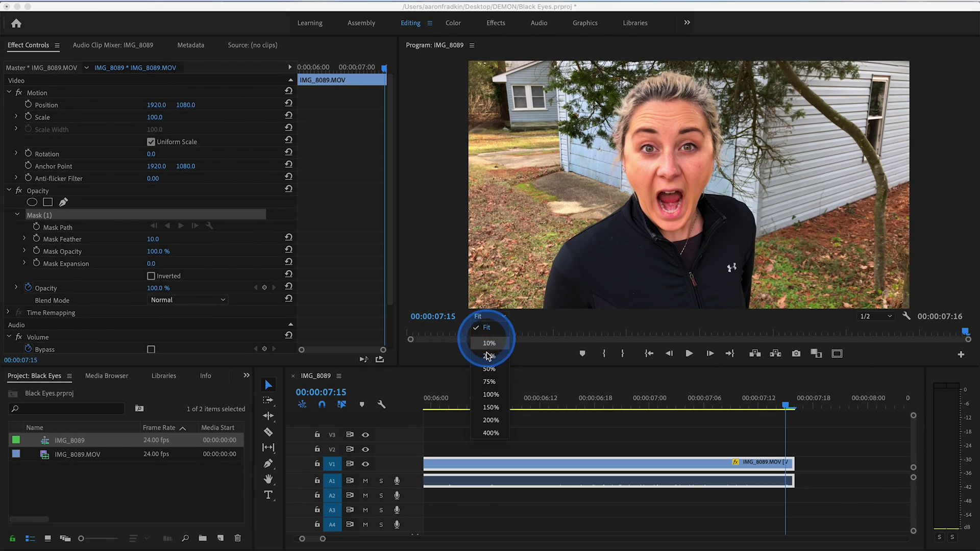
{"action": "left_click", "coordinate": [490, 407]}
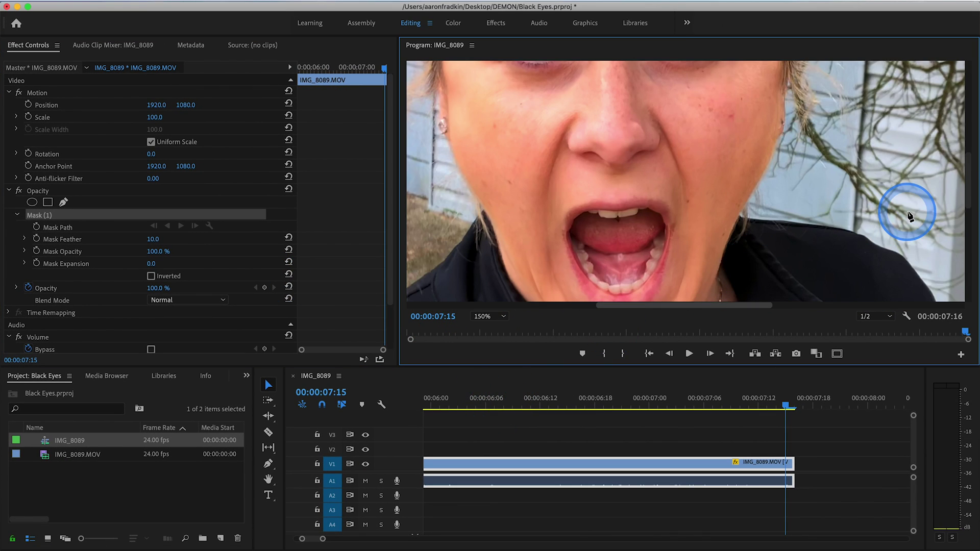
{"action": "scroll", "coordinate": [970, 184], "scroll_direction": "up", "scroll_amount": 5}
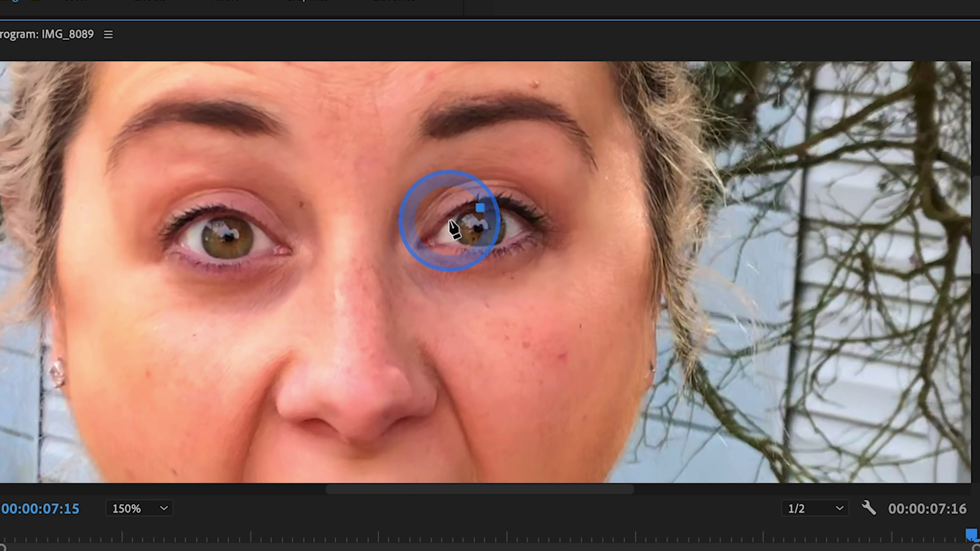
Trace the mask outline around the eye on the right, closing the path
{"action": "left_click", "coordinate": [464, 247]}
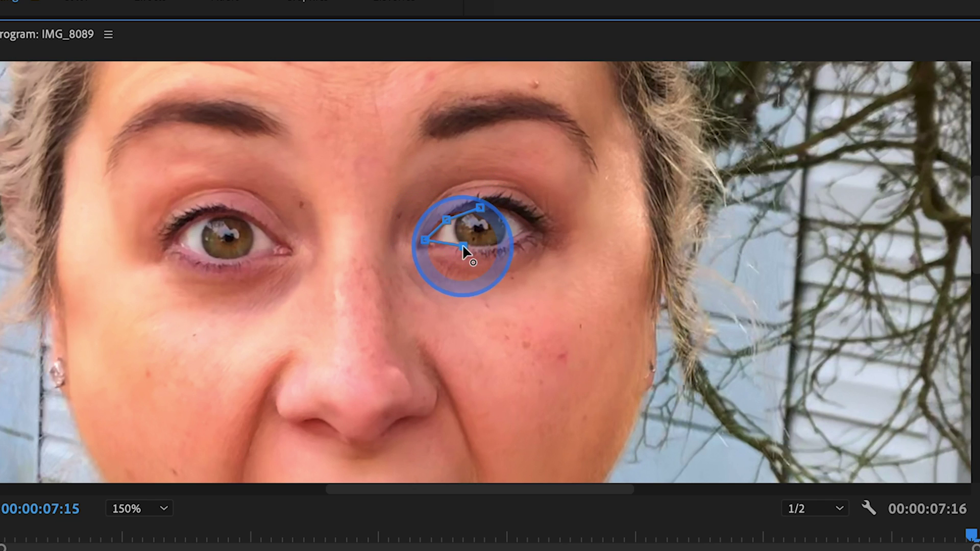
{"action": "left_click", "coordinate": [499, 245]}
{"action": "left_click", "coordinate": [531, 227]}
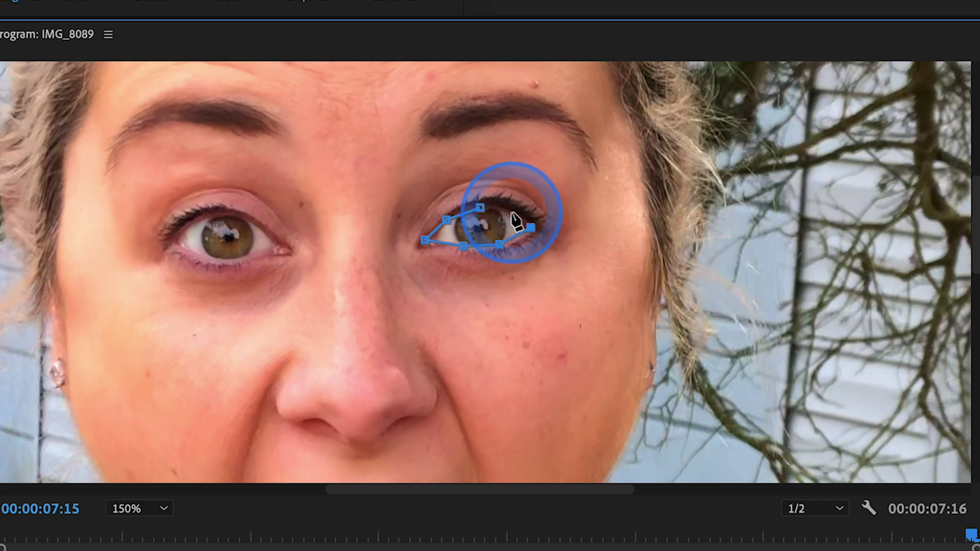
{"action": "left_click", "coordinate": [480, 206]}
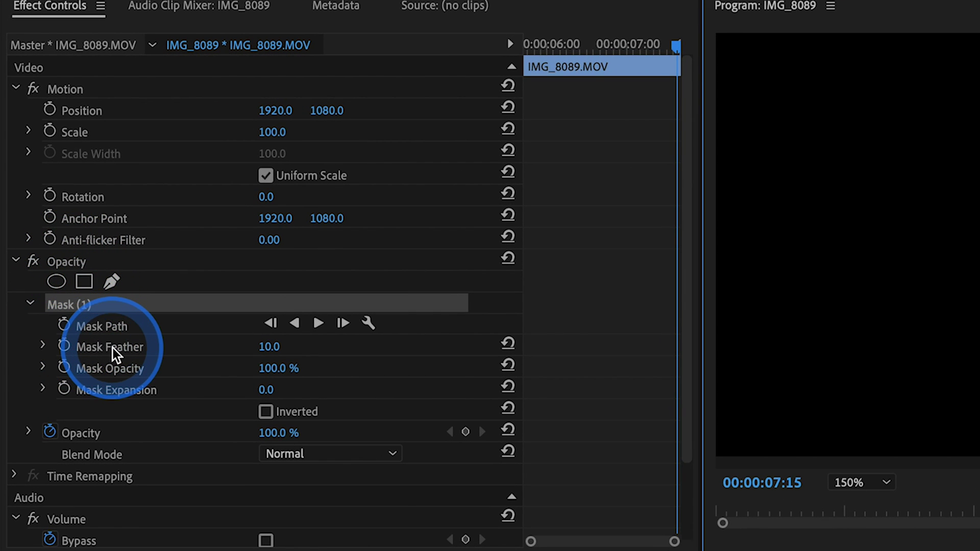
Set Mask (1)'s feather to 20 and invert it
{"action": "left_click", "coordinate": [273, 349]}
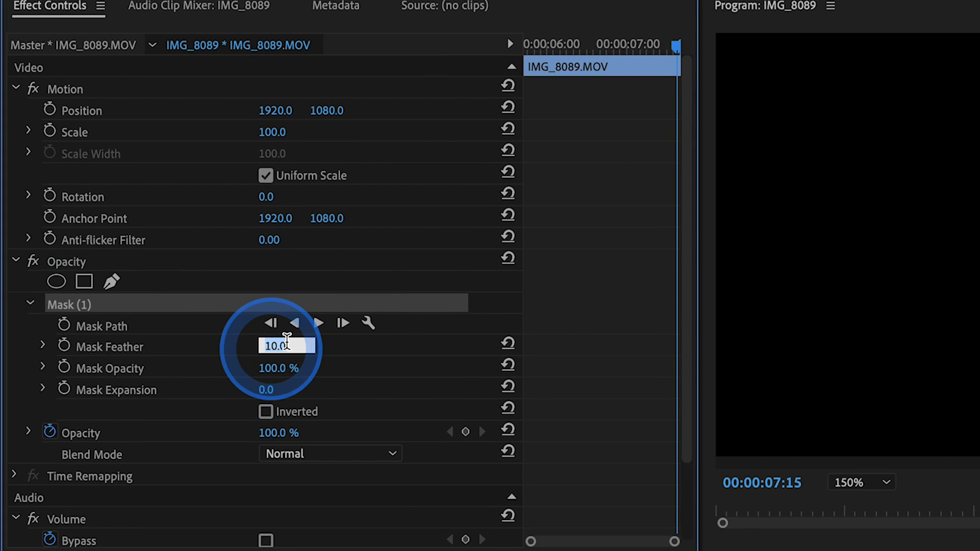
{"action": "type", "text": "20"}
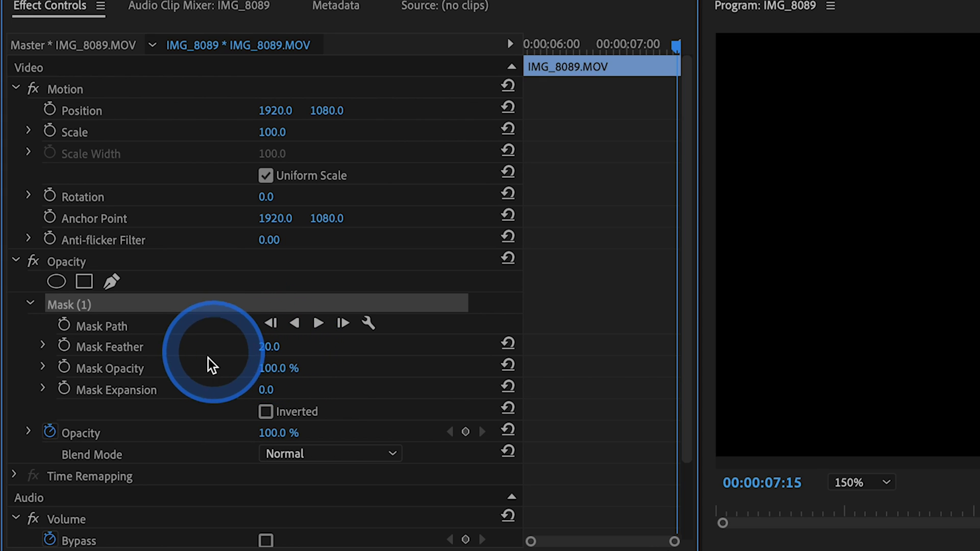
{"action": "left_click", "coordinate": [265, 411]}
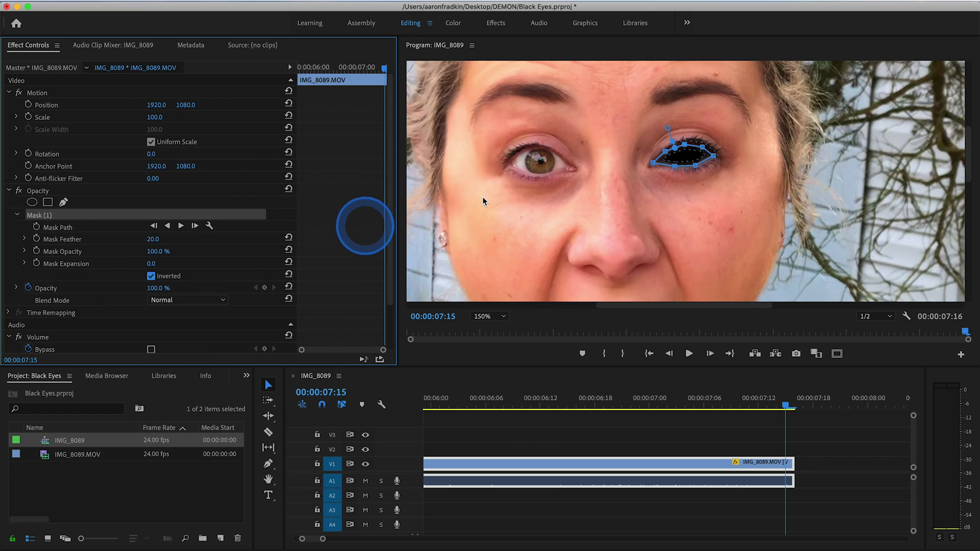
At 200% zoom, drag Mask (1)'s vertices outward over the eye, then return to Fit
{"action": "left_click", "coordinate": [664, 165]}
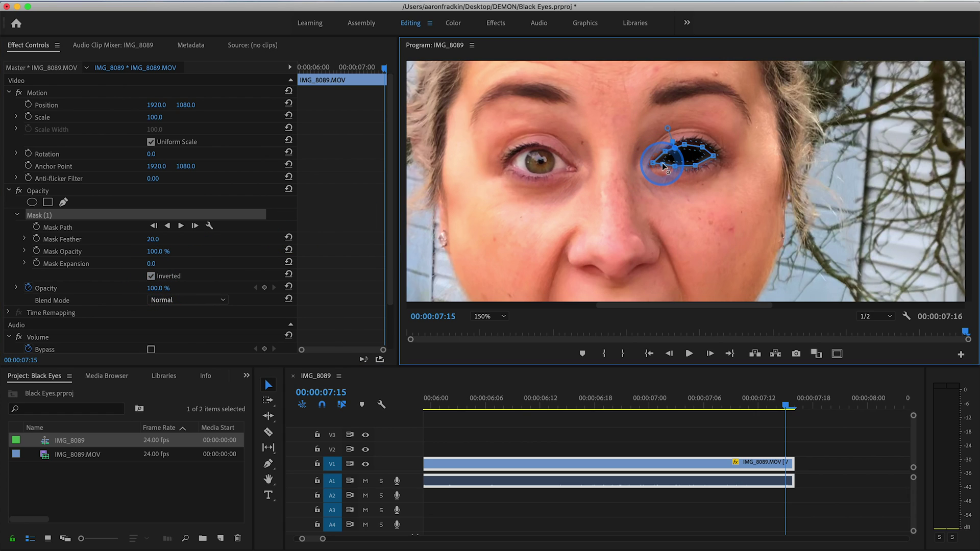
{"action": "left_click", "coordinate": [488, 317]}
{"action": "left_click", "coordinate": [485, 420]}
{"action": "left_click_drag", "start_coordinate": [968, 186], "coordinate": [970, 149]}
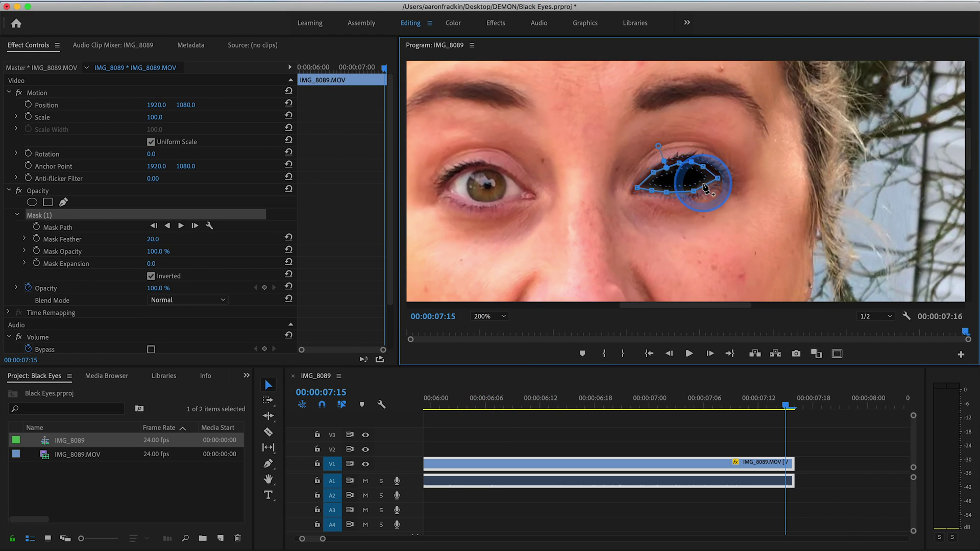
{"action": "left_click_drag", "start_coordinate": [682, 195], "coordinate": [712, 175]}
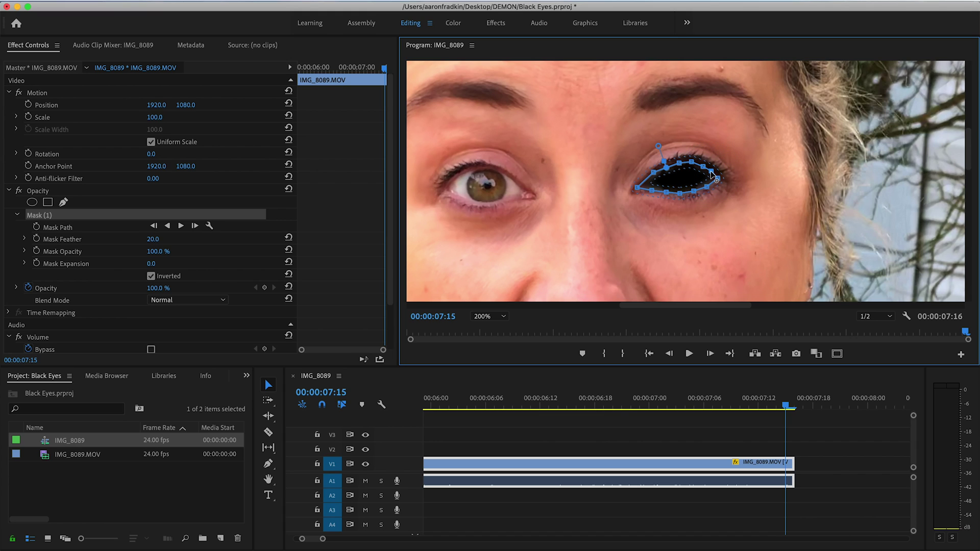
{"action": "left_click", "coordinate": [485, 315]}
{"action": "left_click", "coordinate": [488, 331]}
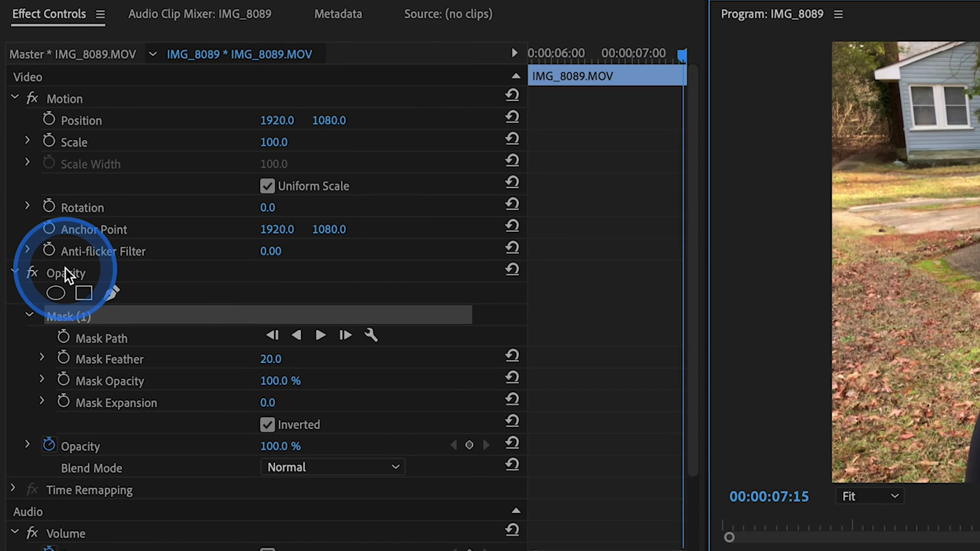
Select Mask (1) and track it backward to the 00:00:05:17 cut
{"action": "left_click", "coordinate": [65, 270]}
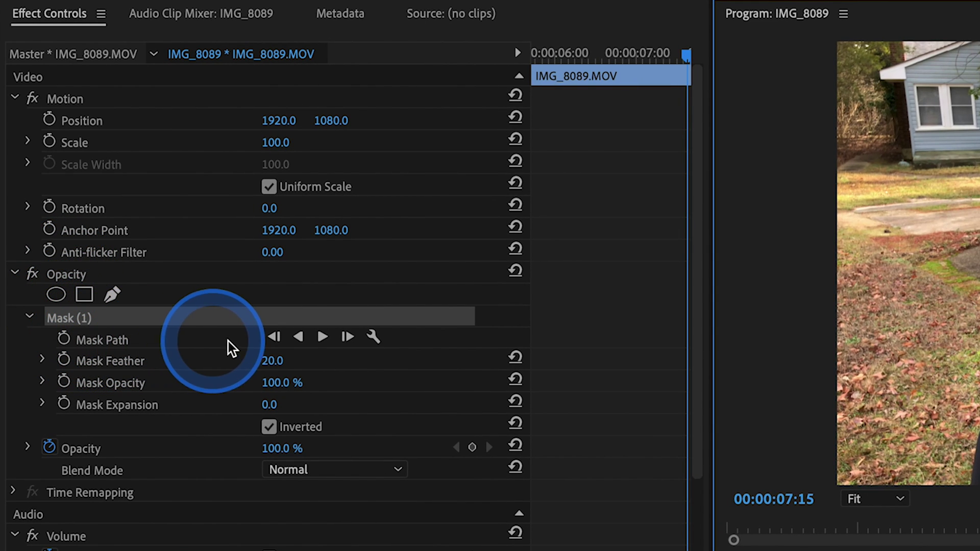
{"action": "left_click", "coordinate": [297, 337]}
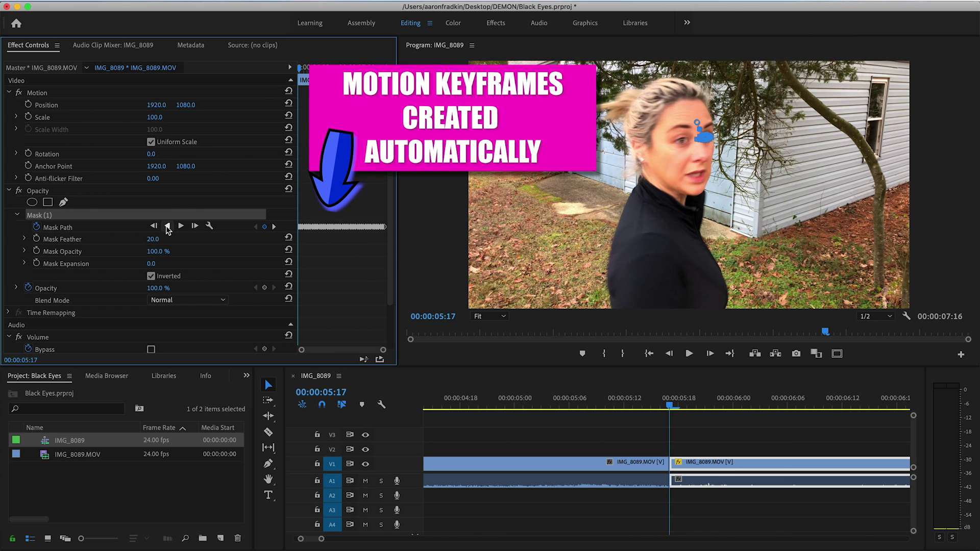
{"action": "left_click", "coordinate": [575, 400]}
{"action": "key", "text": "space"}
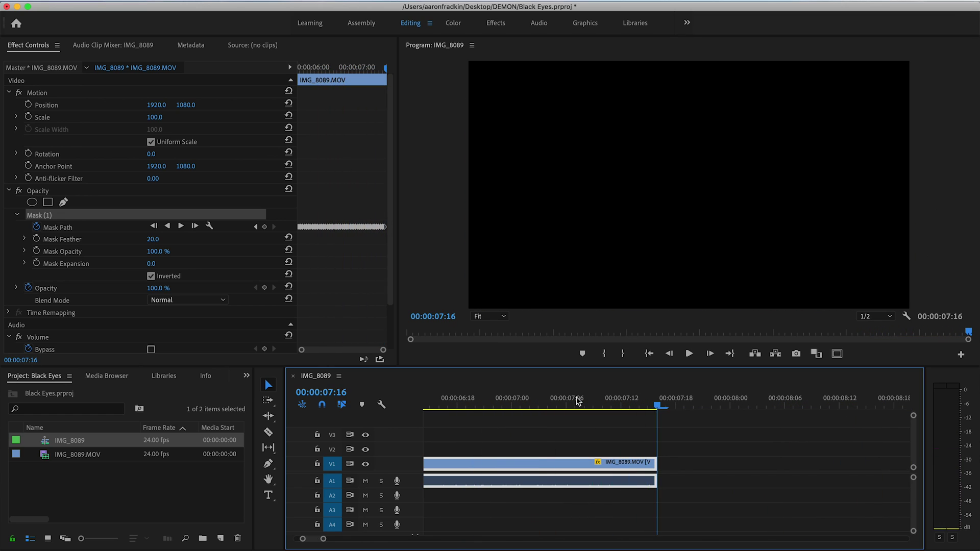
{"action": "left_click_drag", "start_coordinate": [323, 540], "coordinate": [363, 539]}
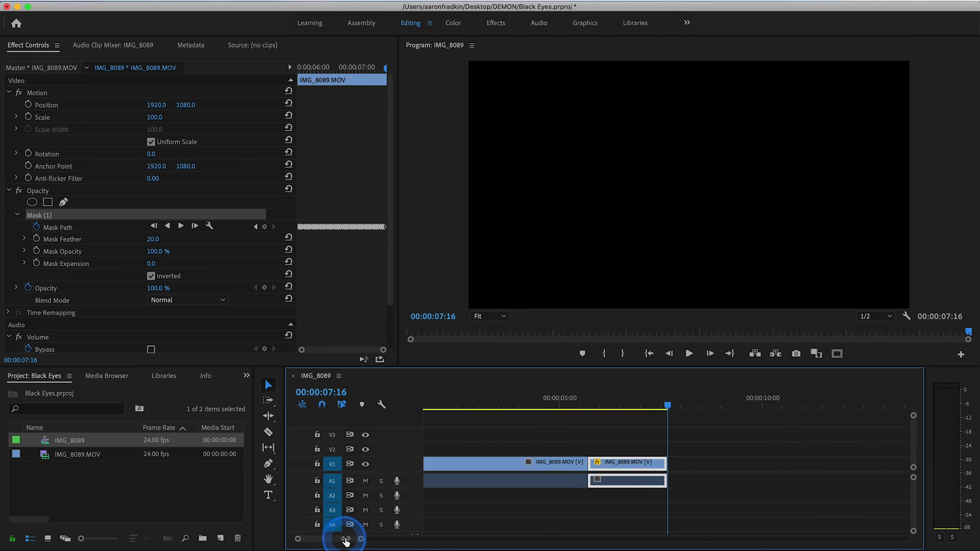
{"action": "left_click", "coordinate": [570, 403]}
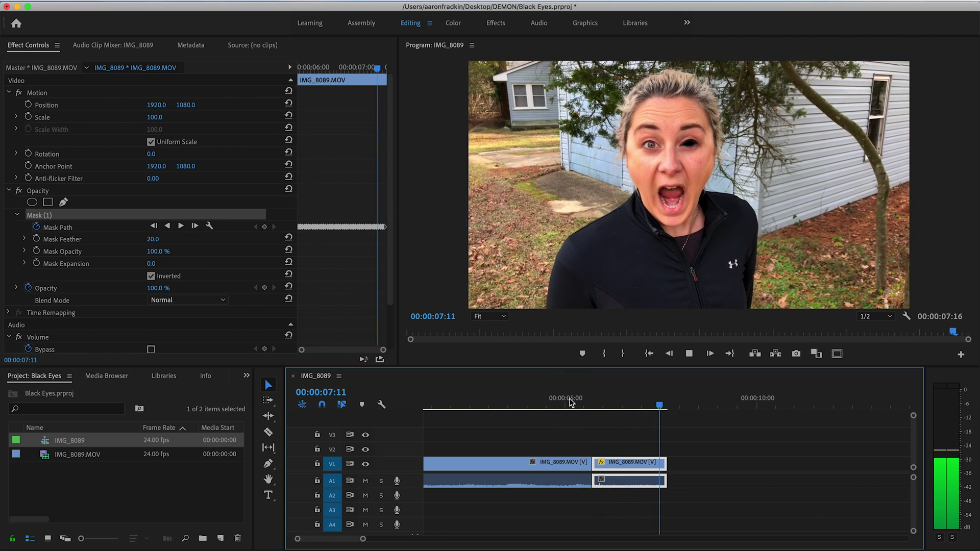
{"action": "left_click_drag", "start_coordinate": [571, 402], "coordinate": [596, 405]}
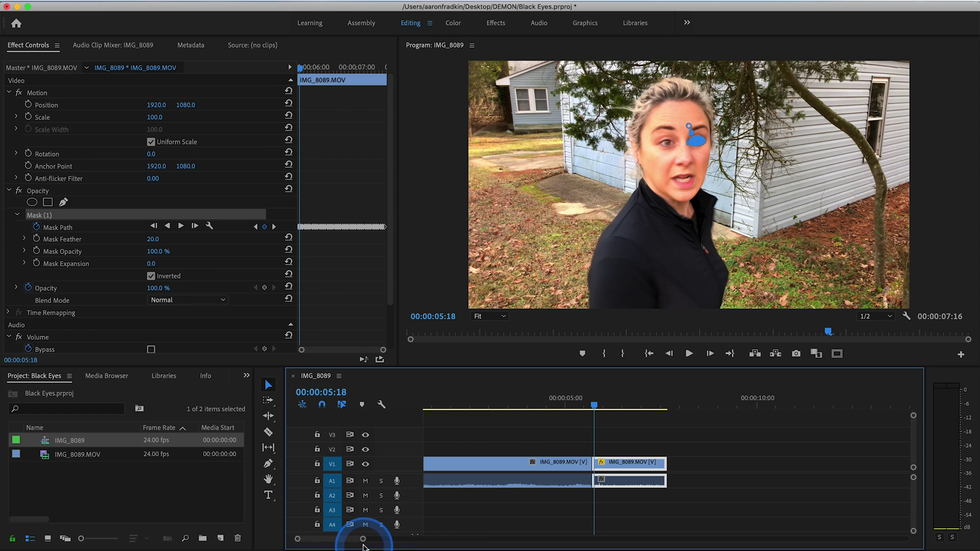
At frame 05:17 and 150% zoom, select the second IMG_8089.MOV clip and show Mask (1)
{"action": "left_click_drag", "start_coordinate": [363, 541], "coordinate": [314, 540]}
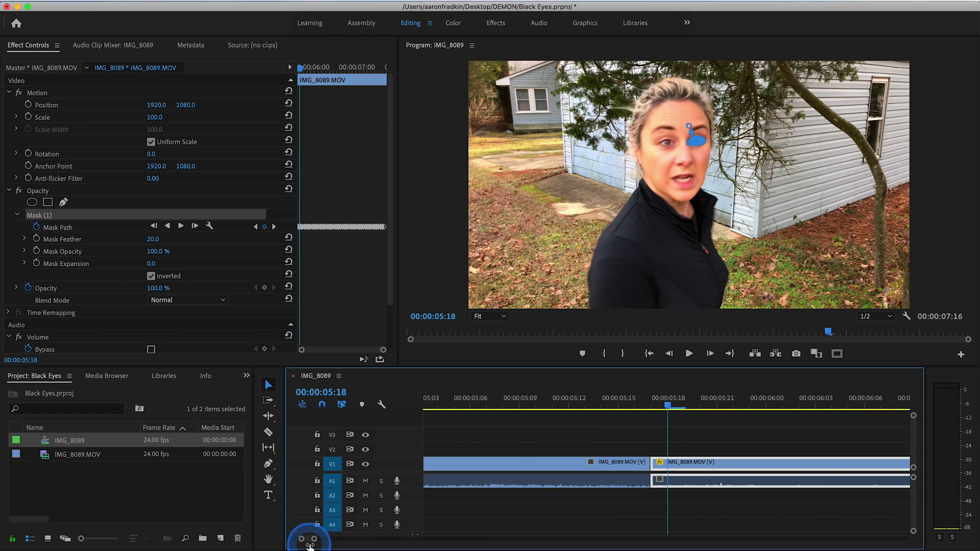
{"action": "left_click", "coordinate": [653, 406]}
{"action": "left_click", "coordinate": [491, 316]}
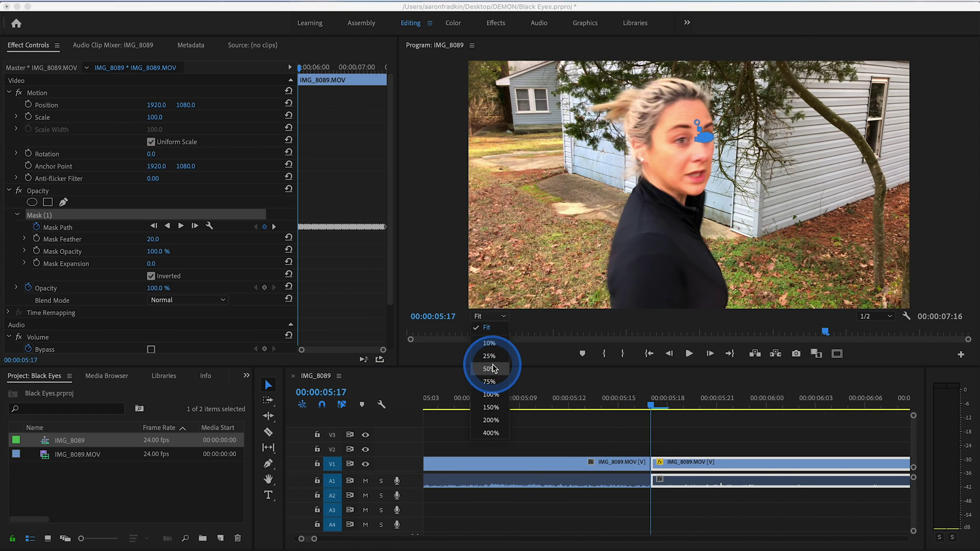
{"action": "left_click", "coordinate": [491, 407]}
{"action": "left_click", "coordinate": [669, 428]}
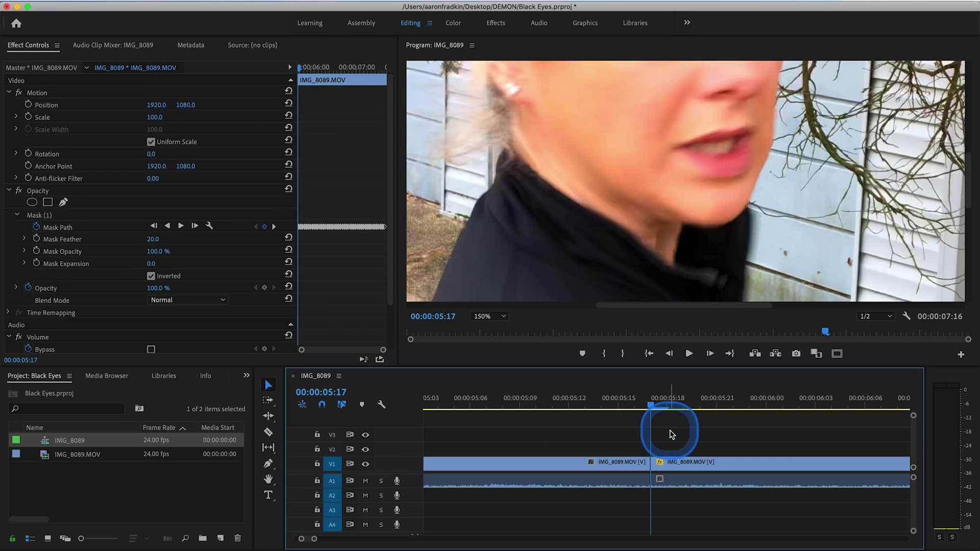
{"action": "left_click_drag", "start_coordinate": [966, 183], "coordinate": [965, 134]}
{"action": "left_click", "coordinate": [648, 441]}
{"action": "left_click", "coordinate": [668, 461]}
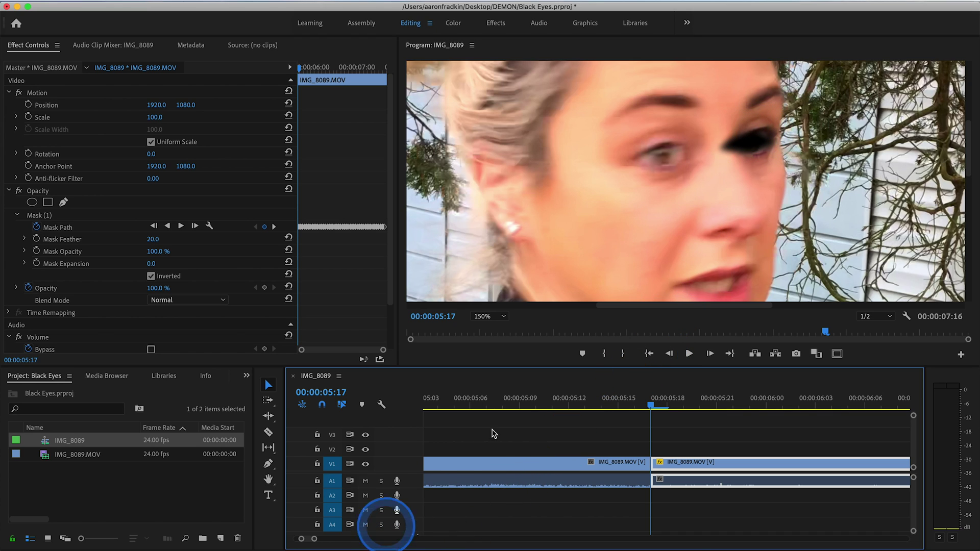
{"action": "left_click", "coordinate": [50, 216]}
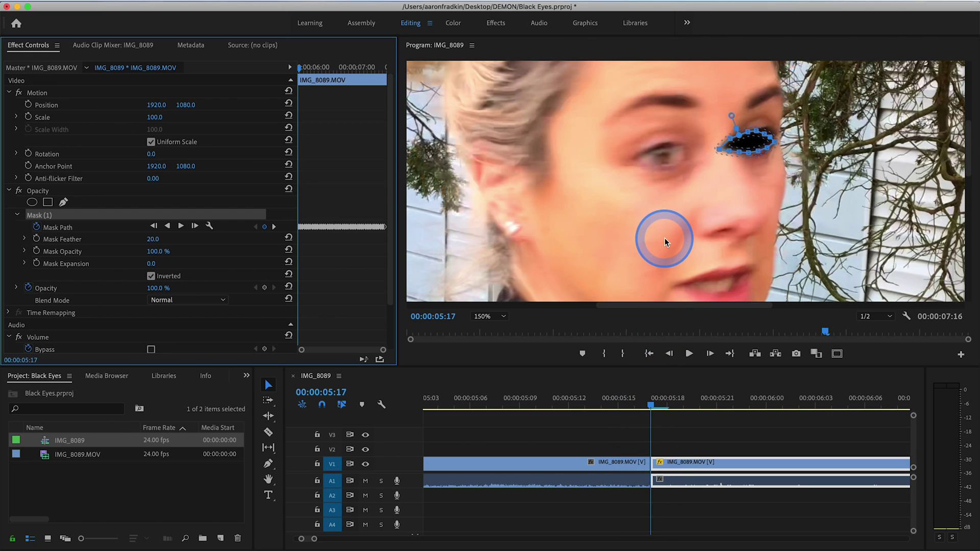
Drag the mask vertices at 150% and 200% zoom so the patch covers her eye
{"action": "left_click", "coordinate": [718, 152]}
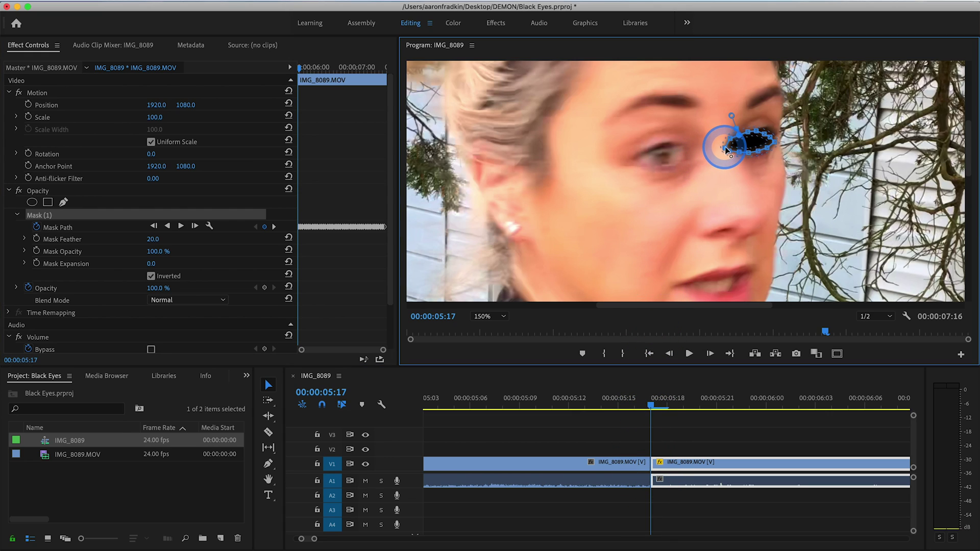
{"action": "left_click_drag", "start_coordinate": [728, 145], "coordinate": [731, 144]}
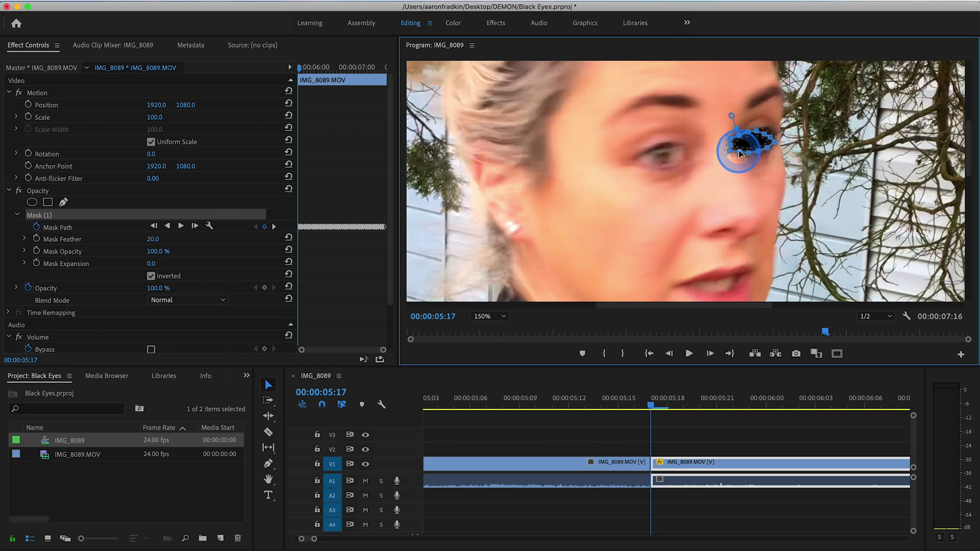
{"action": "left_click", "coordinate": [503, 316]}
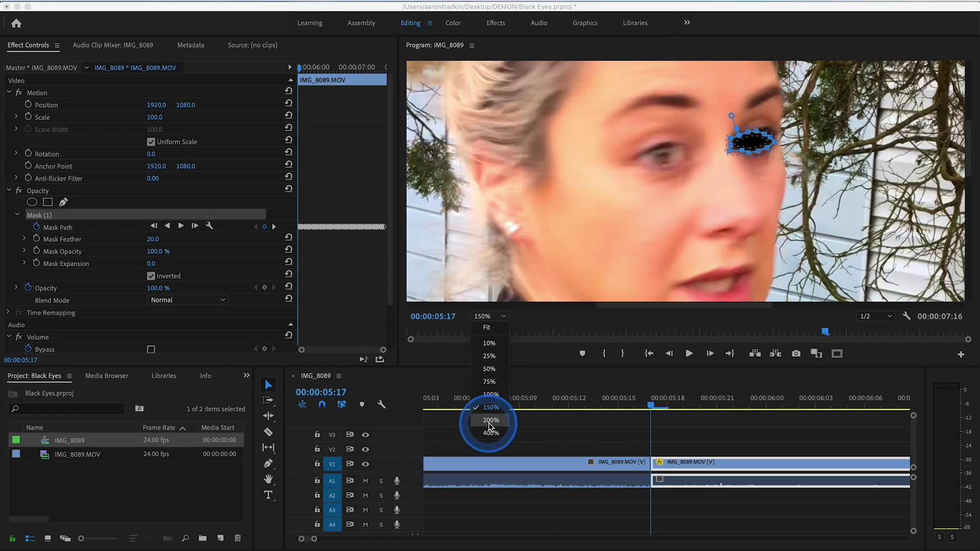
{"action": "left_click", "coordinate": [490, 422]}
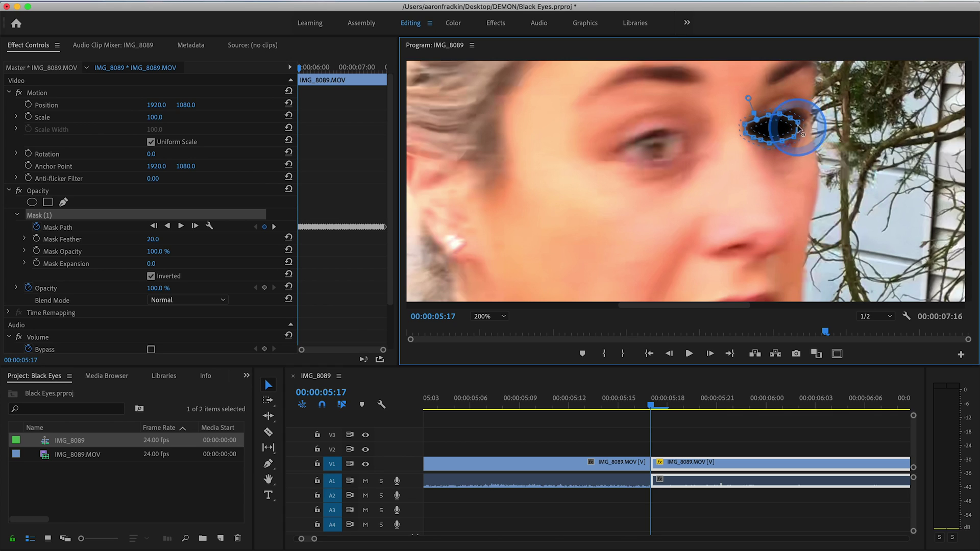
{"action": "left_click_drag", "start_coordinate": [799, 128], "coordinate": [798, 121]}
{"action": "left_click_drag", "start_coordinate": [746, 123], "coordinate": [754, 125]}
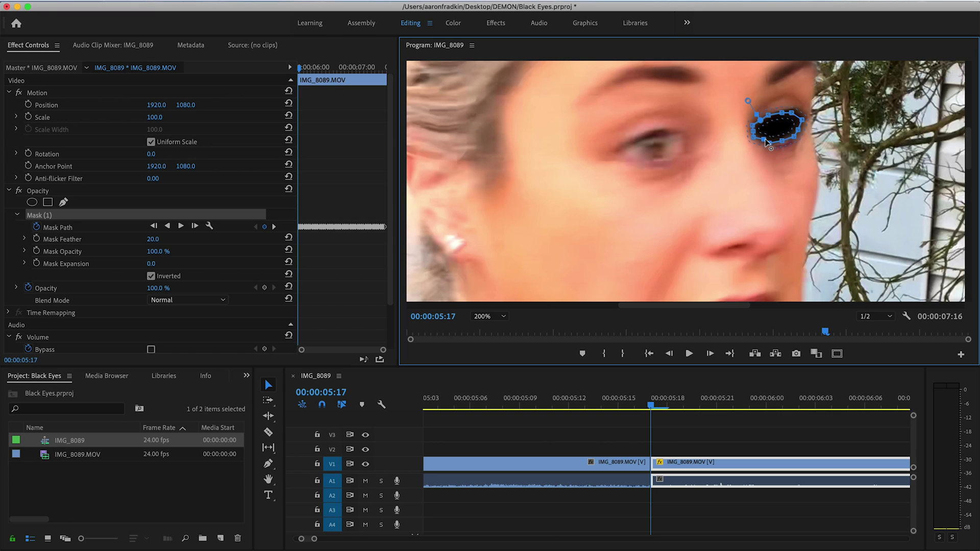
Return the Program monitor to Fit and play from 05:15 to check the mask
{"action": "left_click", "coordinate": [489, 316]}
{"action": "left_click", "coordinate": [482, 337]}
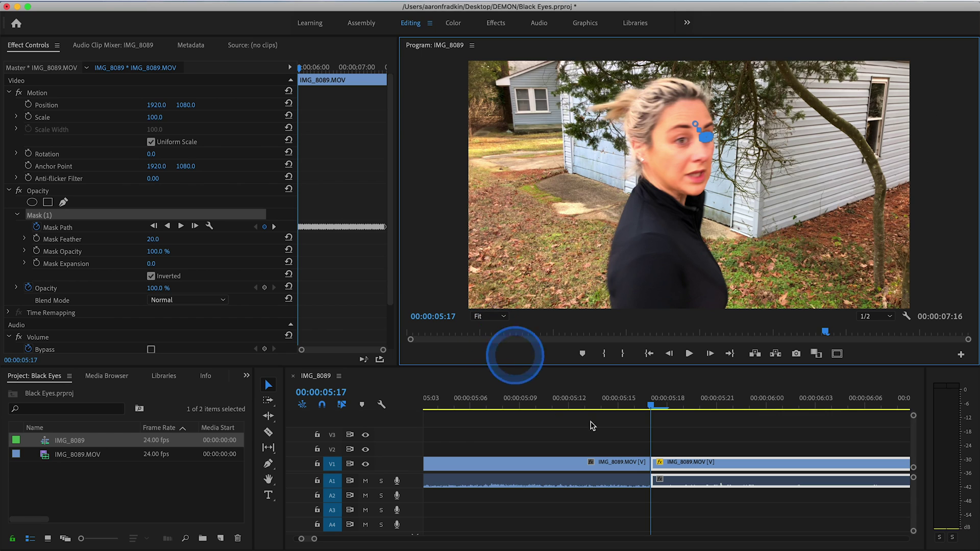
{"action": "left_click", "coordinate": [618, 404]}
{"action": "left_click", "coordinate": [642, 422]}
{"action": "key", "text": "space"}
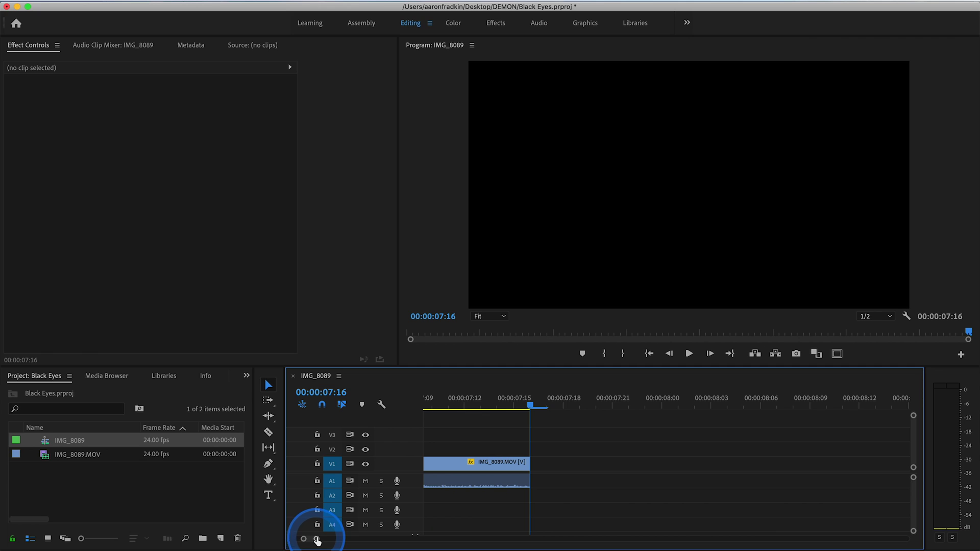
Unlink the post-cut clip's video from its audio
{"action": "left_click_drag", "start_coordinate": [317, 539], "coordinate": [345, 539]}
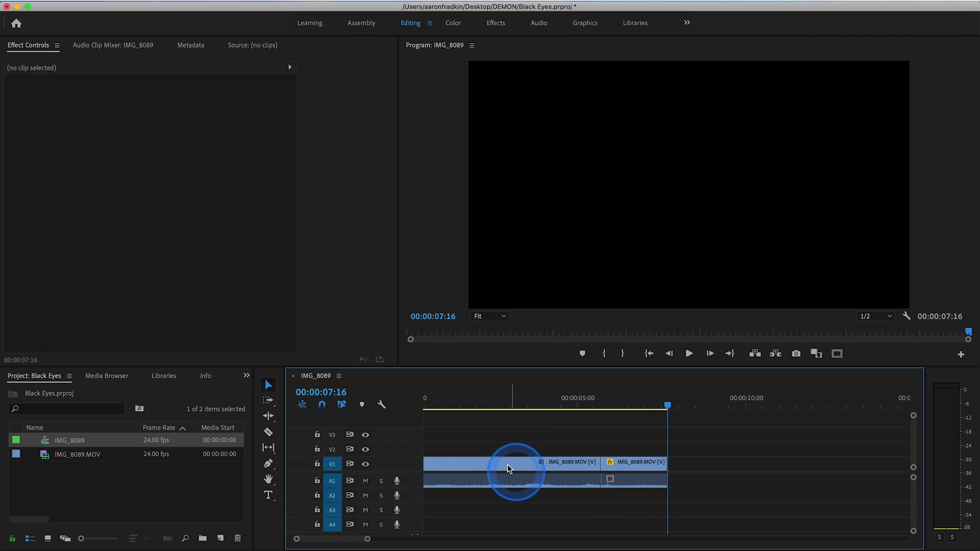
{"action": "right_click", "coordinate": [641, 463]}
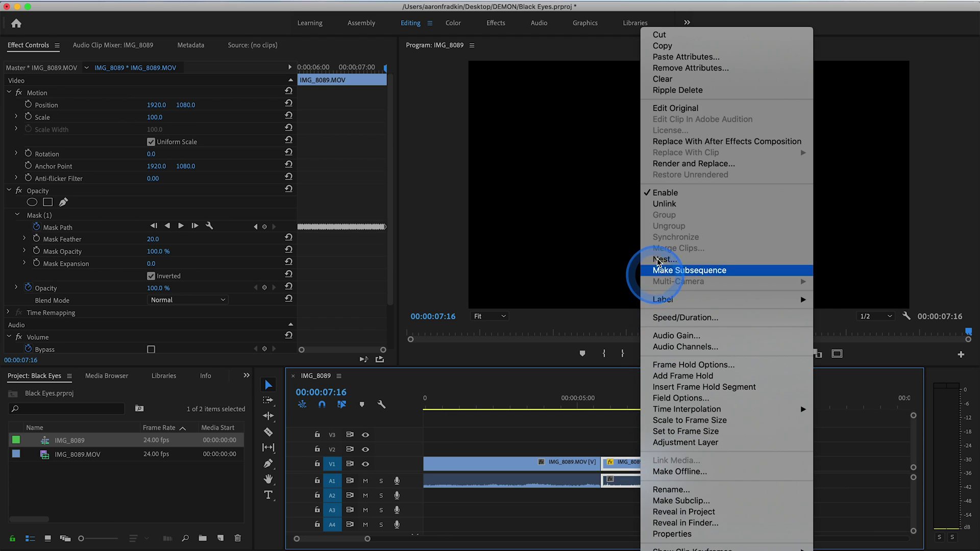
{"action": "left_click", "coordinate": [669, 204]}
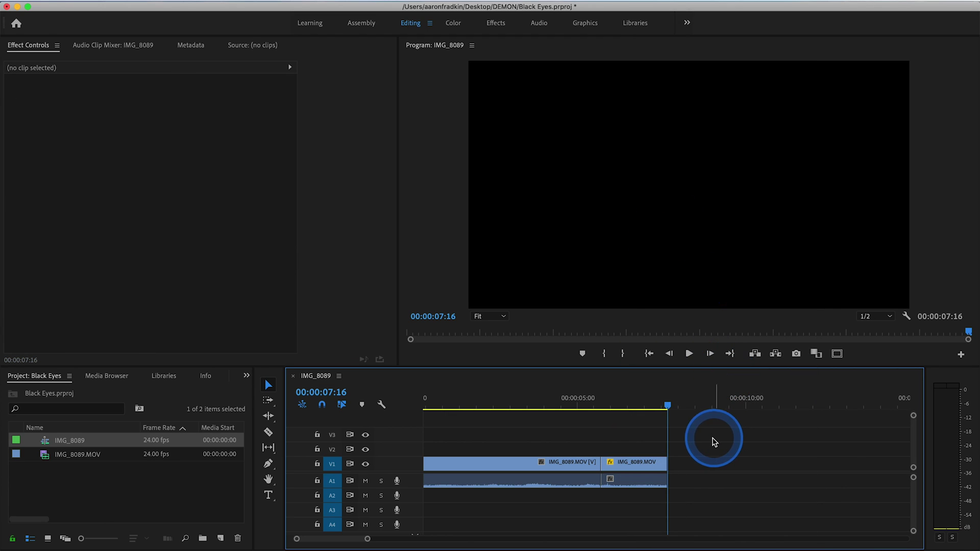
Copy the masked clip and paste a duplicate onto V2, aligned with the V1 cut
{"action": "left_click", "coordinate": [644, 456]}
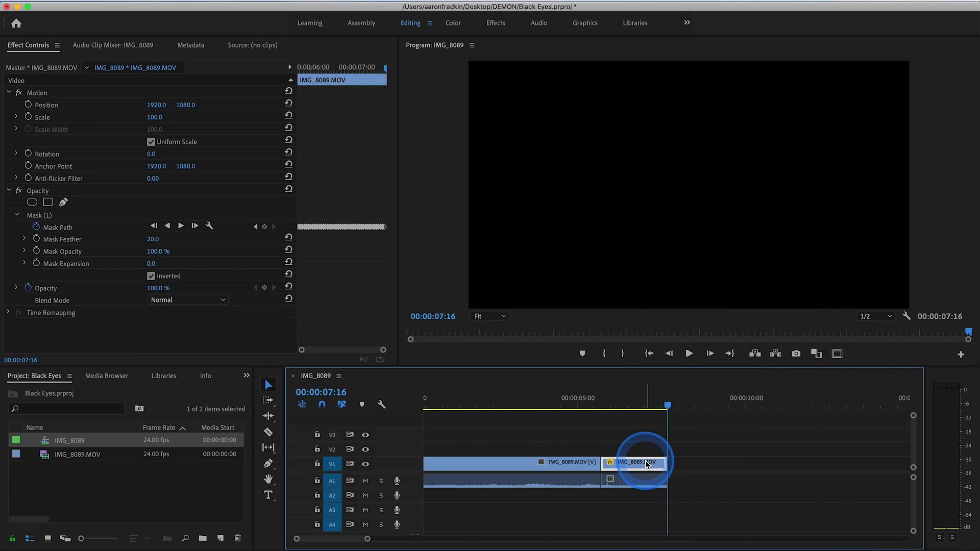
{"action": "right_click", "coordinate": [645, 462]}
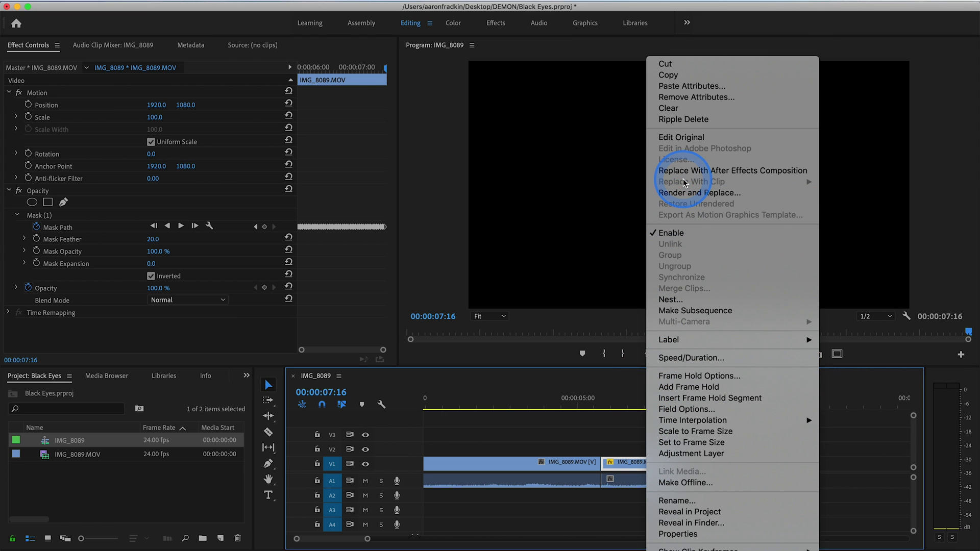
{"action": "left_click", "coordinate": [678, 76]}
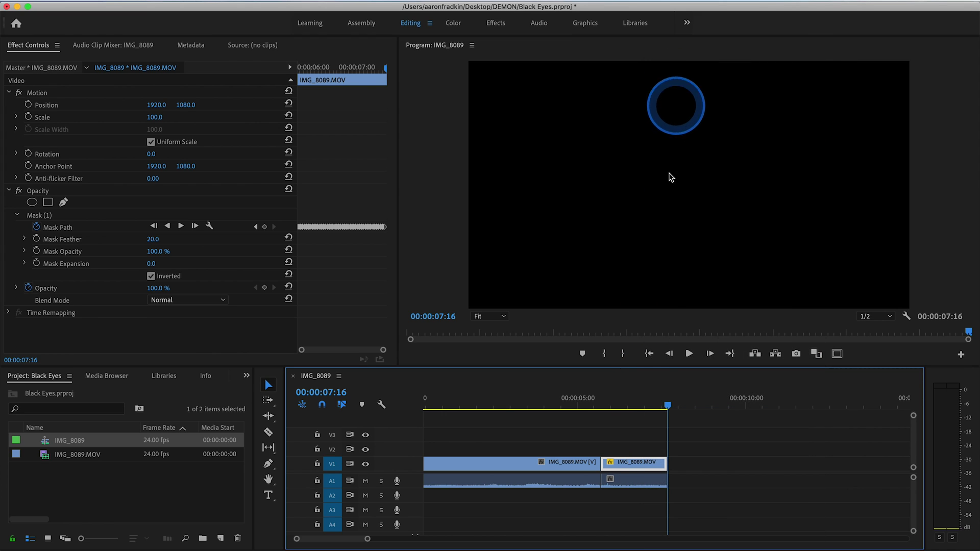
{"action": "left_click_drag", "start_coordinate": [614, 393], "coordinate": [606, 395]}
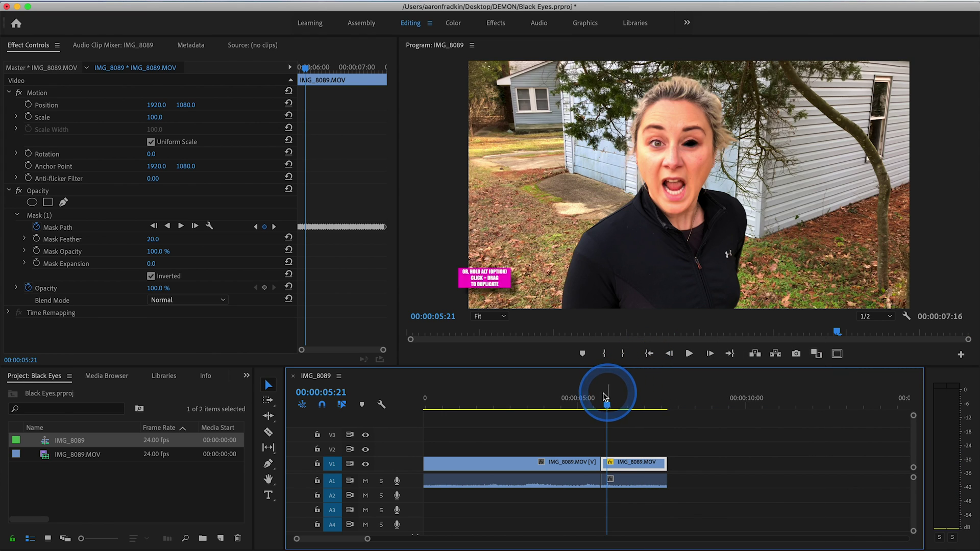
{"action": "left_click", "coordinate": [331, 450]}
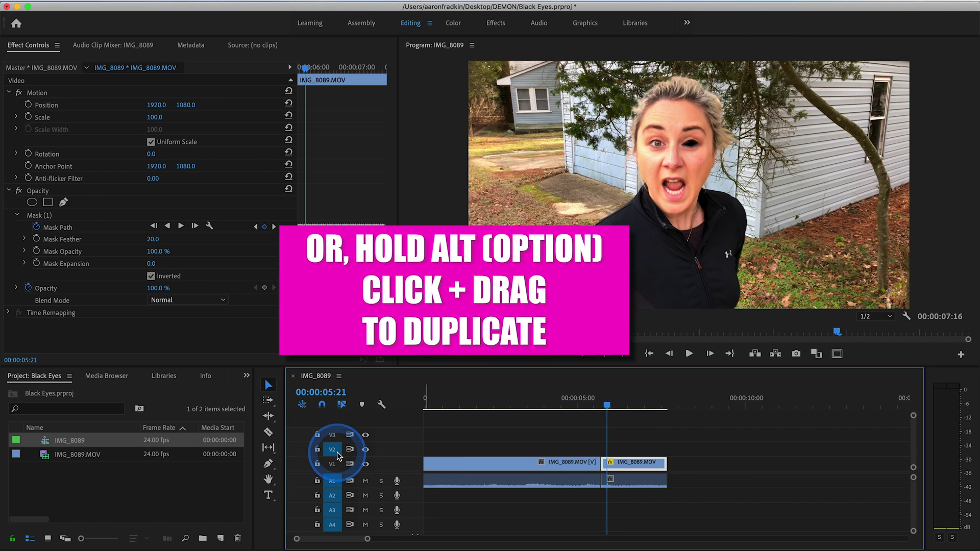
{"action": "key", "text": "super+v"}
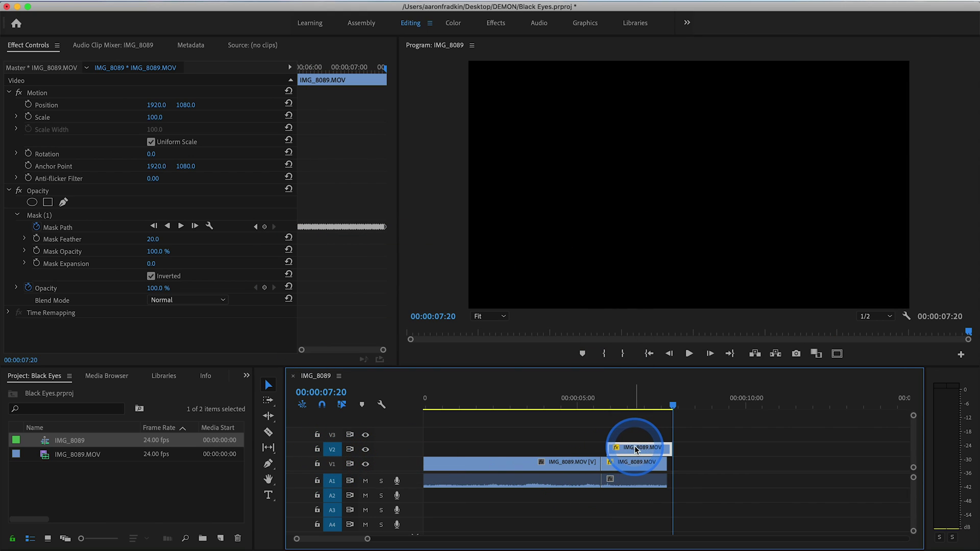
{"action": "left_click_drag", "start_coordinate": [636, 449], "coordinate": [636, 449]}
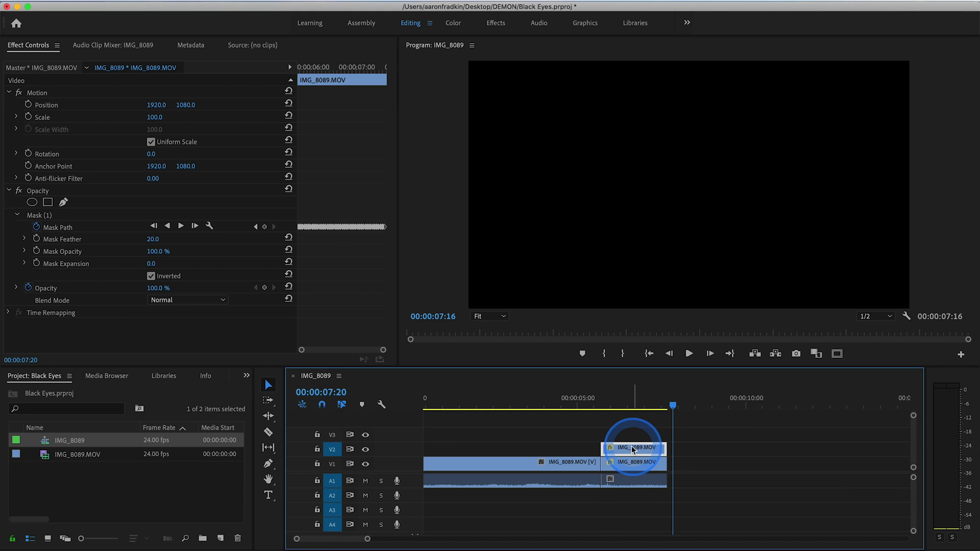
Clear Mask (1) from the V2 copy, then select the V1 clip to confirm its mask
{"action": "left_click", "coordinate": [633, 403]}
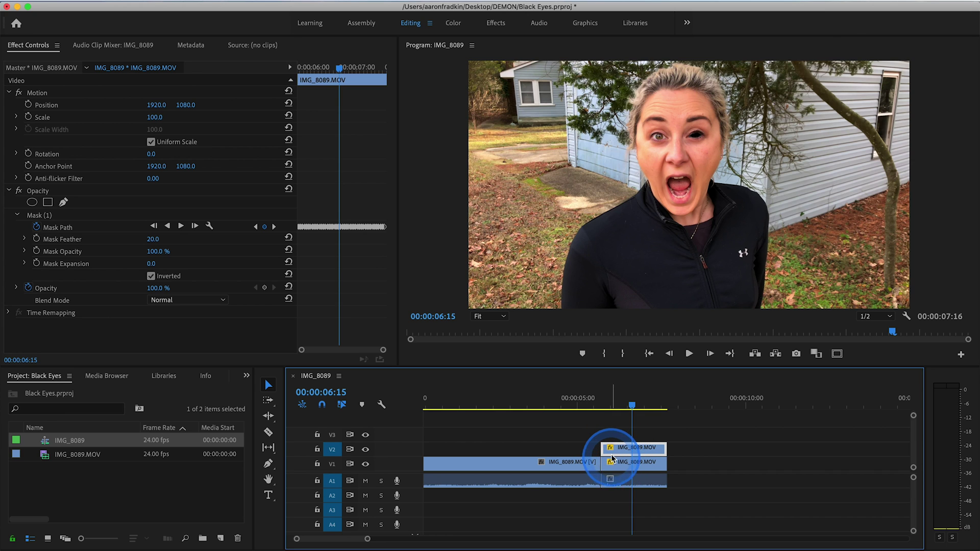
{"action": "left_click", "coordinate": [666, 426]}
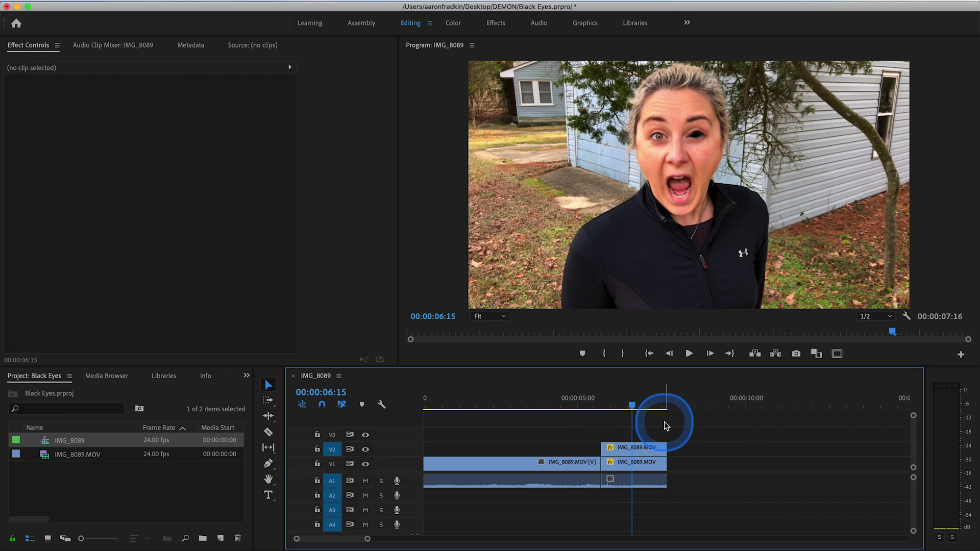
{"action": "left_click", "coordinate": [643, 448]}
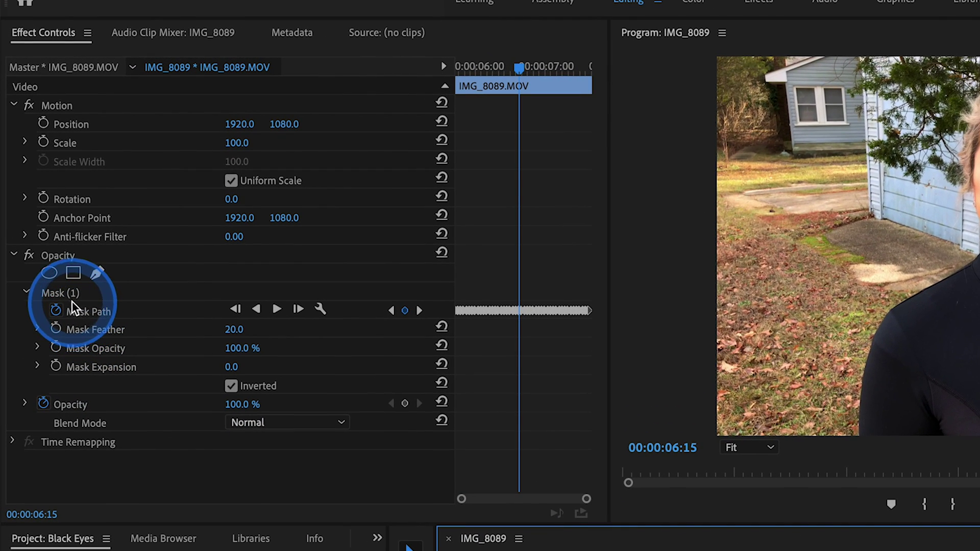
{"action": "left_click", "coordinate": [69, 295]}
{"action": "right_click", "coordinate": [69, 294]}
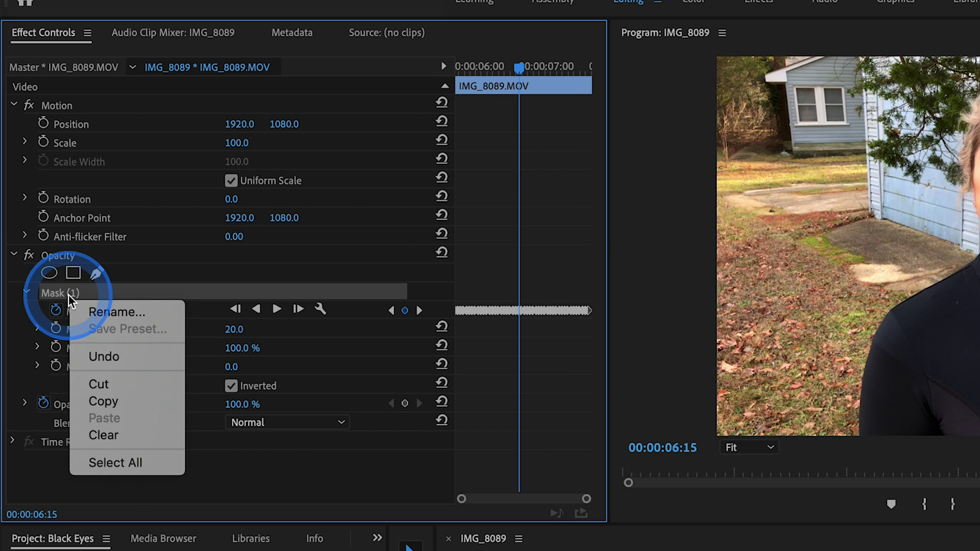
{"action": "left_click", "coordinate": [123, 444]}
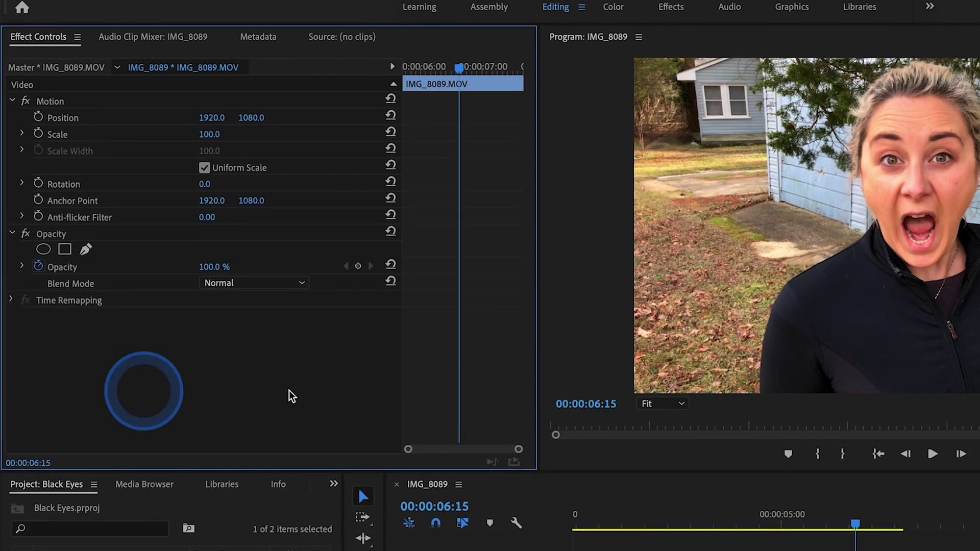
{"action": "left_click", "coordinate": [604, 440]}
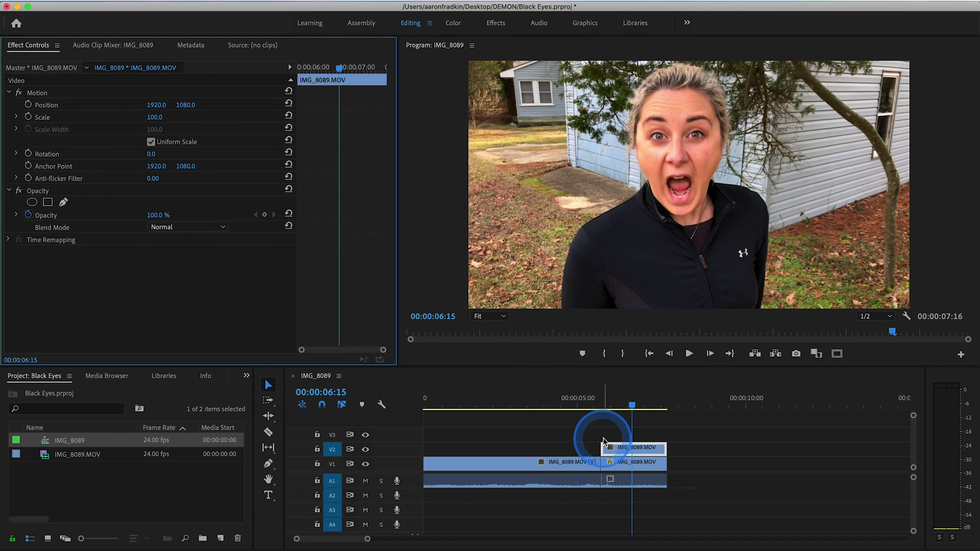
{"action": "left_click", "coordinate": [631, 462]}
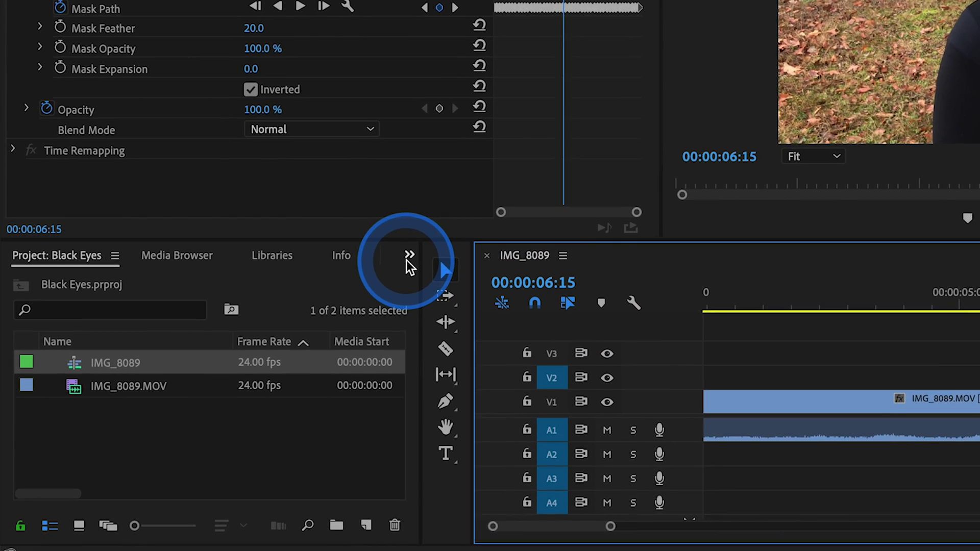
Apply the Track Matte Key effect to the V1 clip with Matte set to Video 2
{"action": "left_click", "coordinate": [408, 257]}
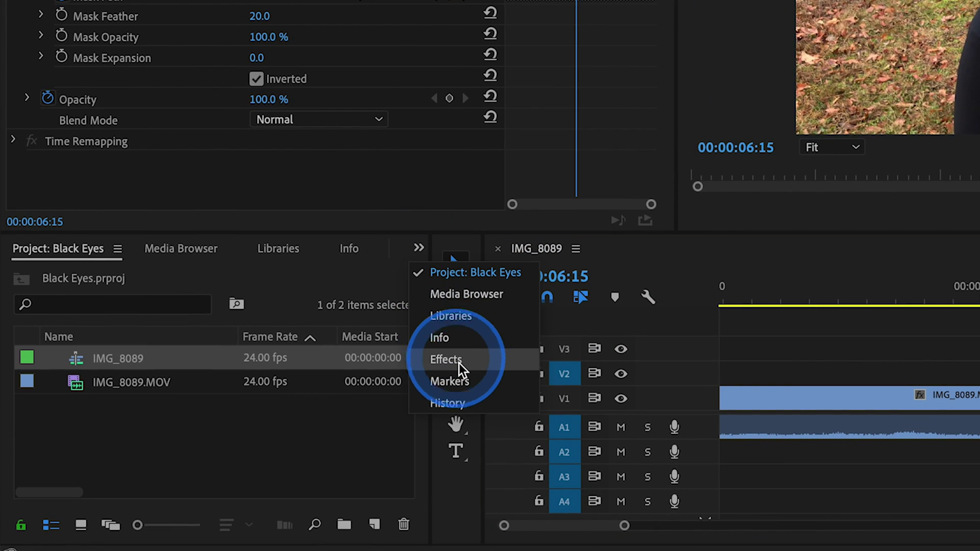
{"action": "left_click", "coordinate": [452, 353]}
{"action": "left_click", "coordinate": [164, 275]}
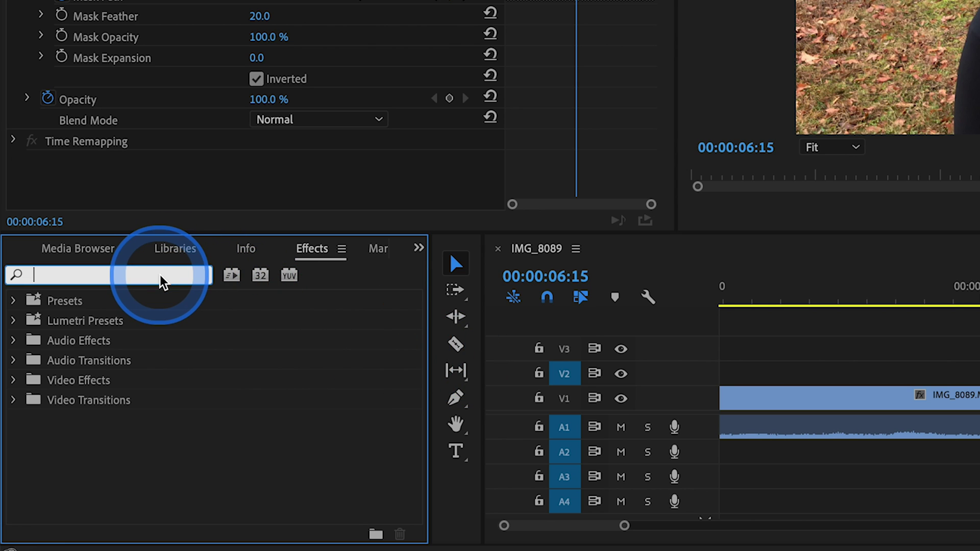
{"action": "type", "text": "track matte"}
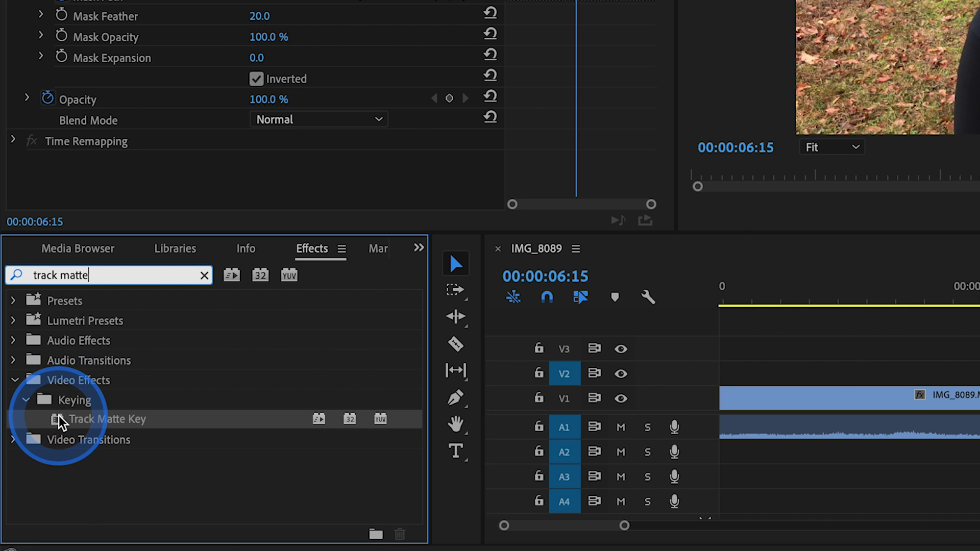
{"action": "left_click_drag", "start_coordinate": [58, 419], "coordinate": [898, 386]}
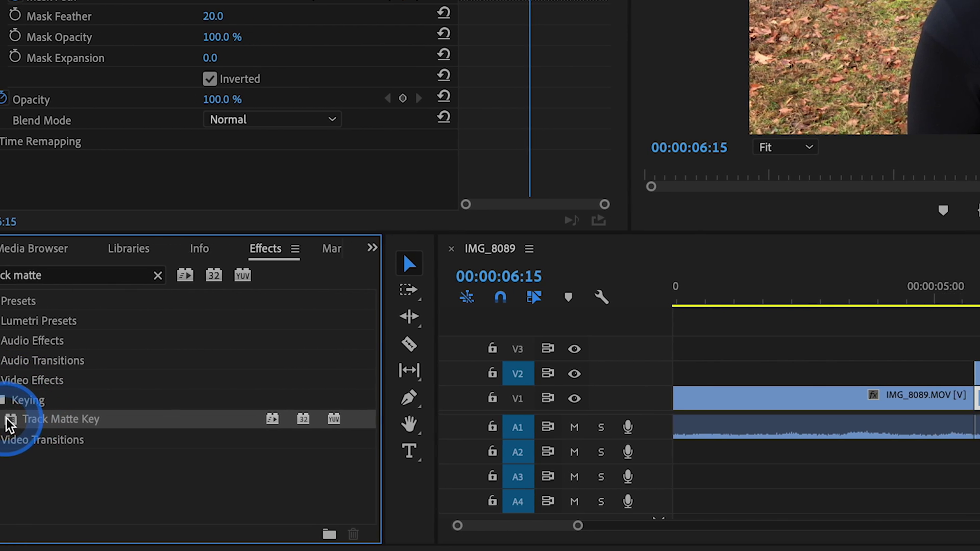
{"action": "left_click_drag", "start_coordinate": [582, 386], "coordinate": [768, 400]}
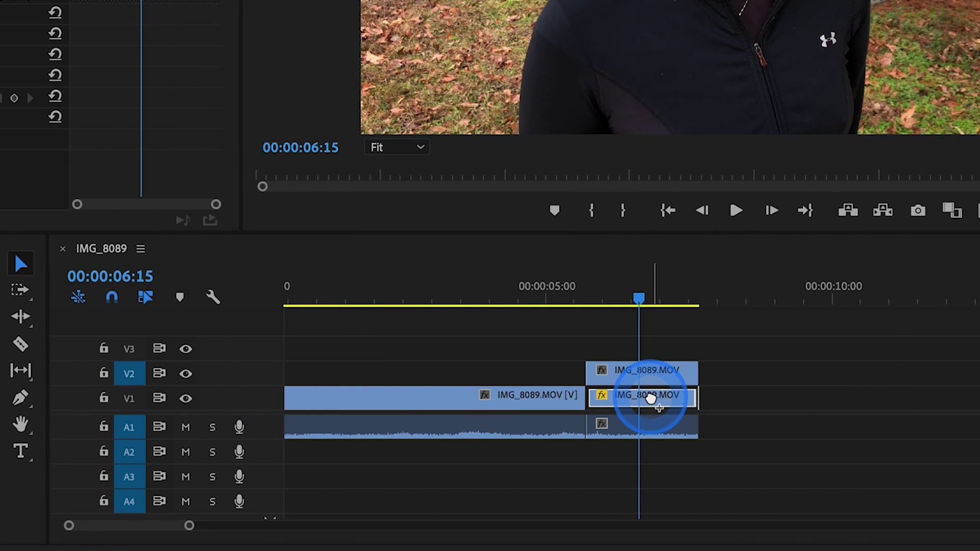
{"action": "left_click_drag", "start_coordinate": [651, 398], "coordinate": [650, 399]}
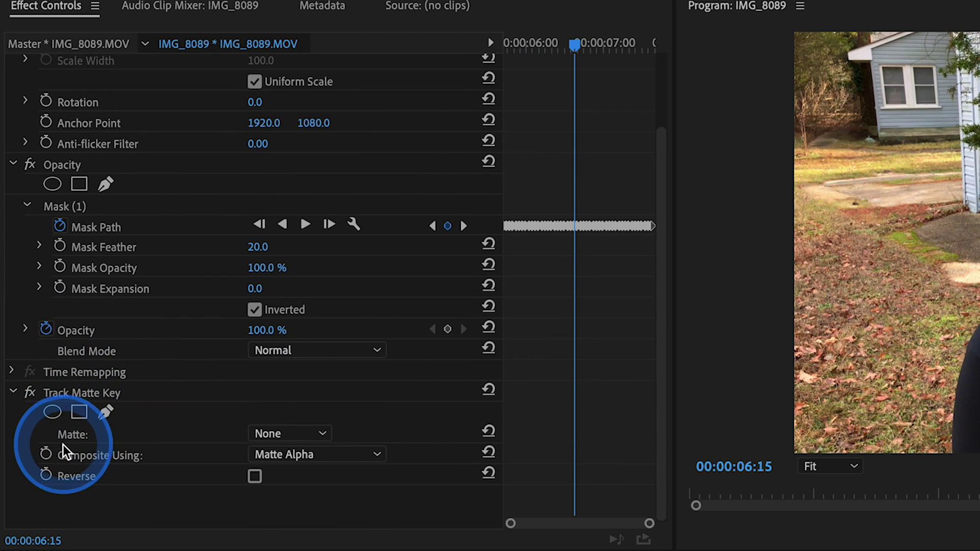
{"action": "left_click", "coordinate": [324, 437]}
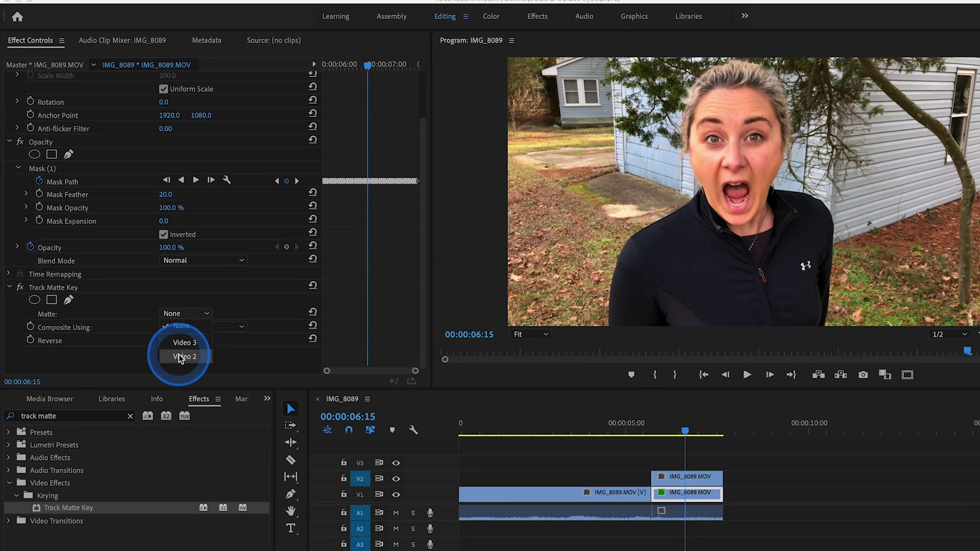
{"action": "left_click", "coordinate": [286, 500]}
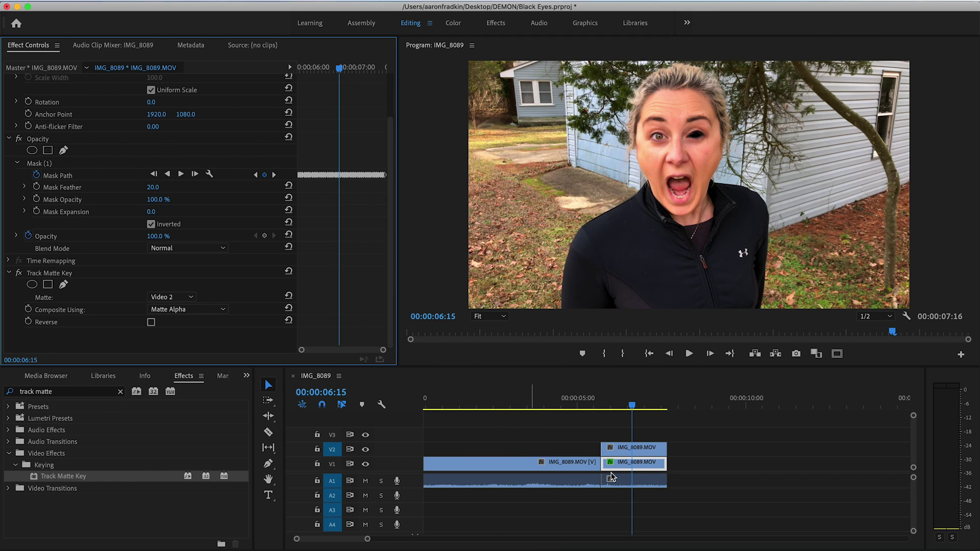
Move to the clip's last frame, 00:00:07:15, and select the upper V2 clip
{"action": "left_click", "coordinate": [624, 448]}
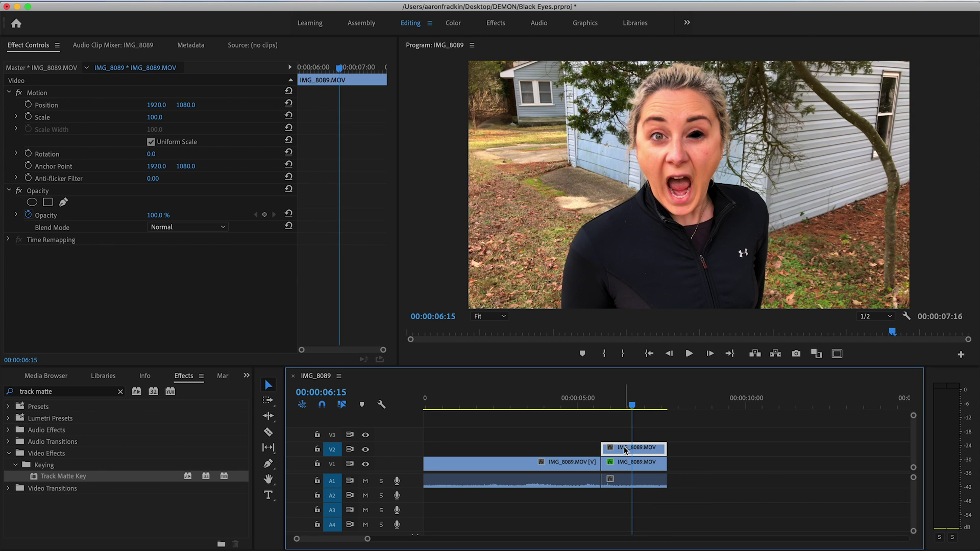
{"action": "left_click", "coordinate": [624, 462]}
{"action": "left_click_drag", "start_coordinate": [628, 403], "coordinate": [664, 405]}
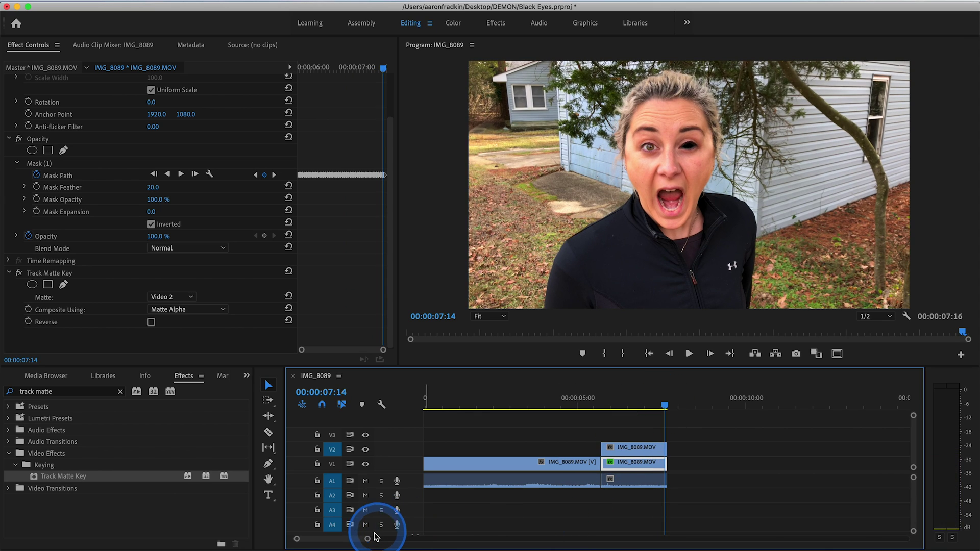
{"action": "left_click_drag", "start_coordinate": [368, 540], "coordinate": [335, 540]}
{"action": "key", "text": "space"}
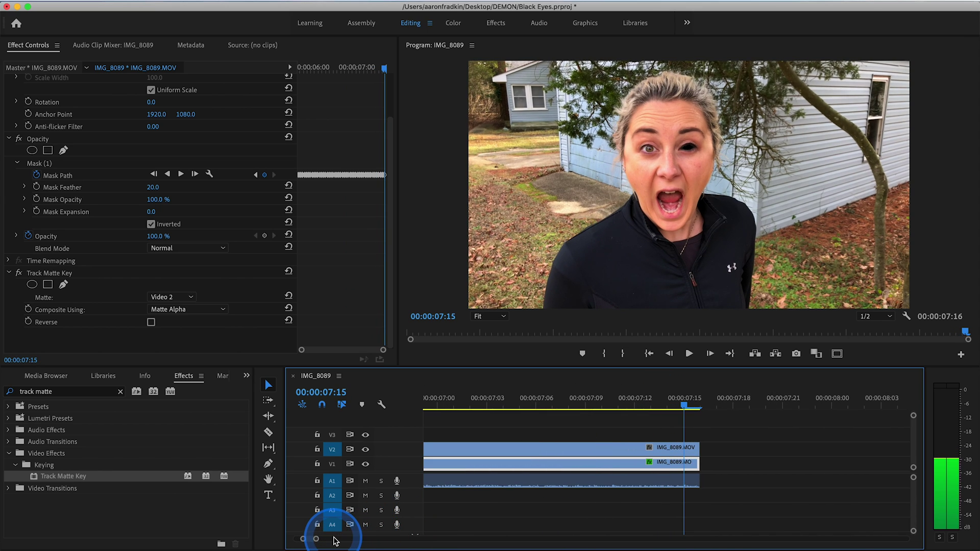
{"action": "key", "text": "Left"}
{"action": "left_click", "coordinate": [268, 384]}
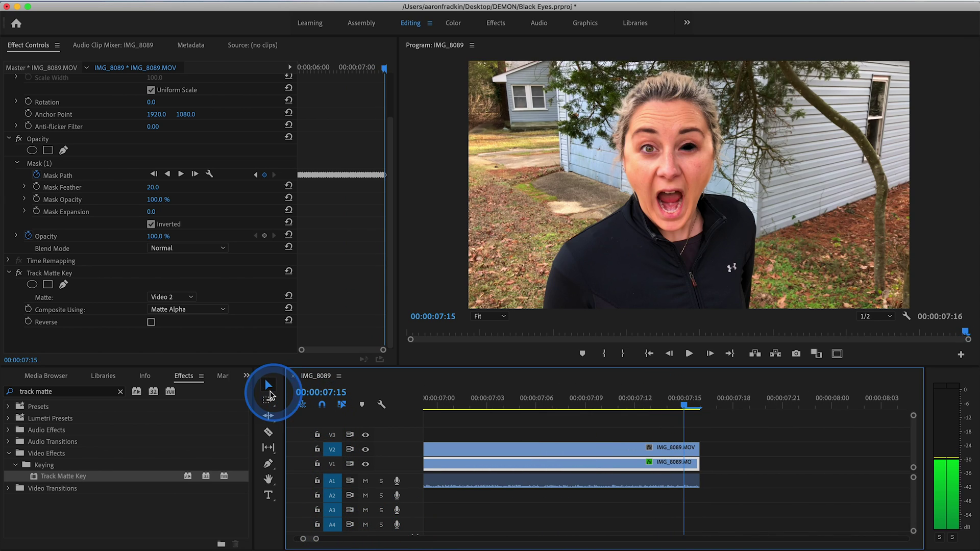
{"action": "left_click", "coordinate": [511, 448]}
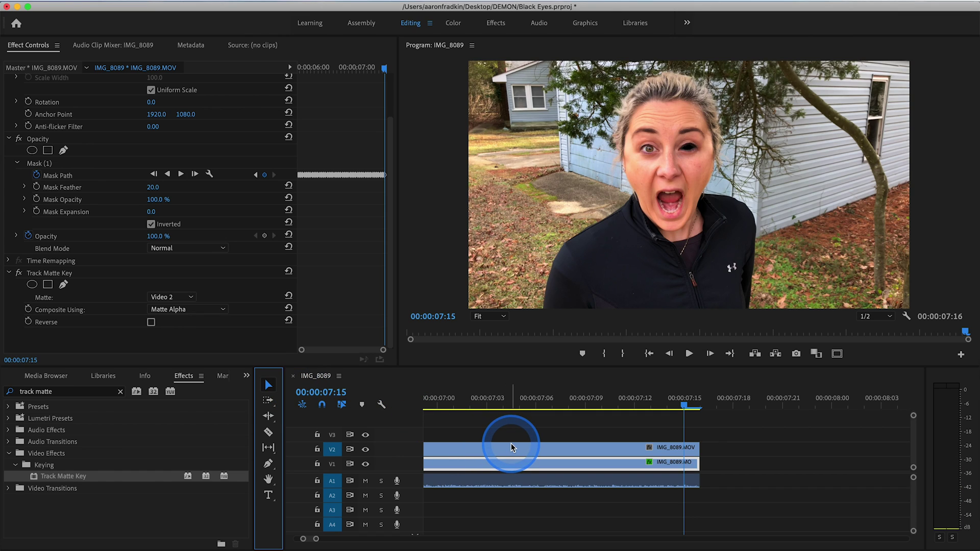
{"action": "left_click", "coordinate": [512, 447]}
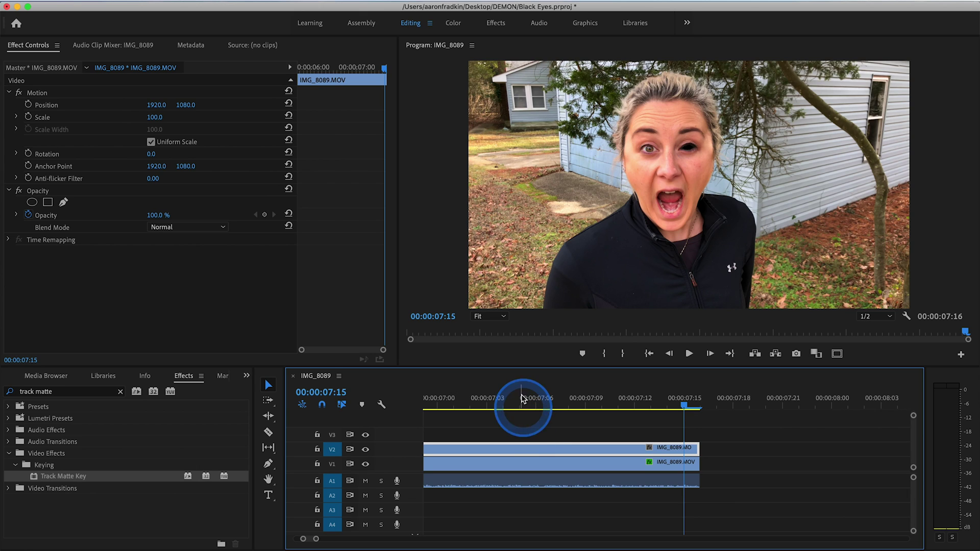
Magnify the Program preview to 200% and centre it on her eyes
{"action": "left_click", "coordinate": [493, 319]}
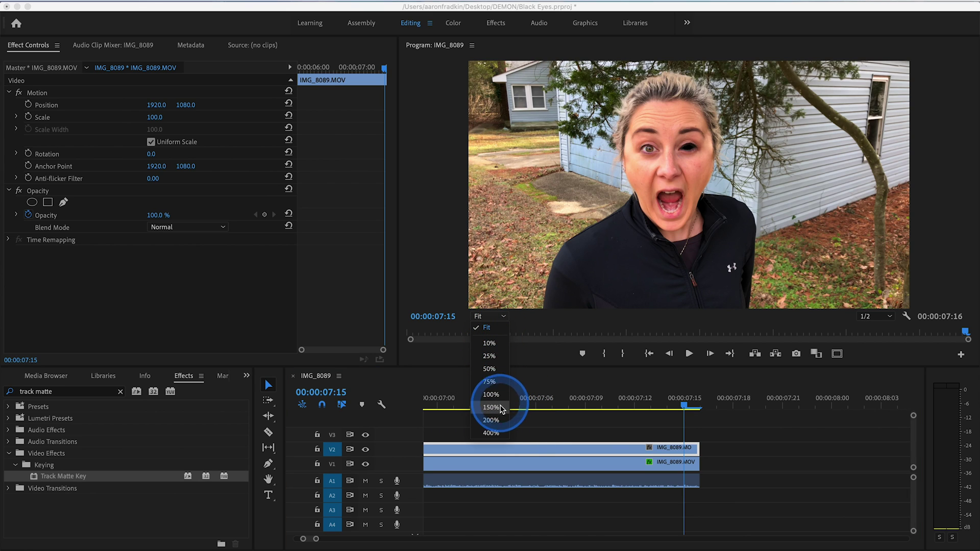
{"action": "left_click", "coordinate": [491, 420]}
{"action": "left_click", "coordinate": [970, 210]}
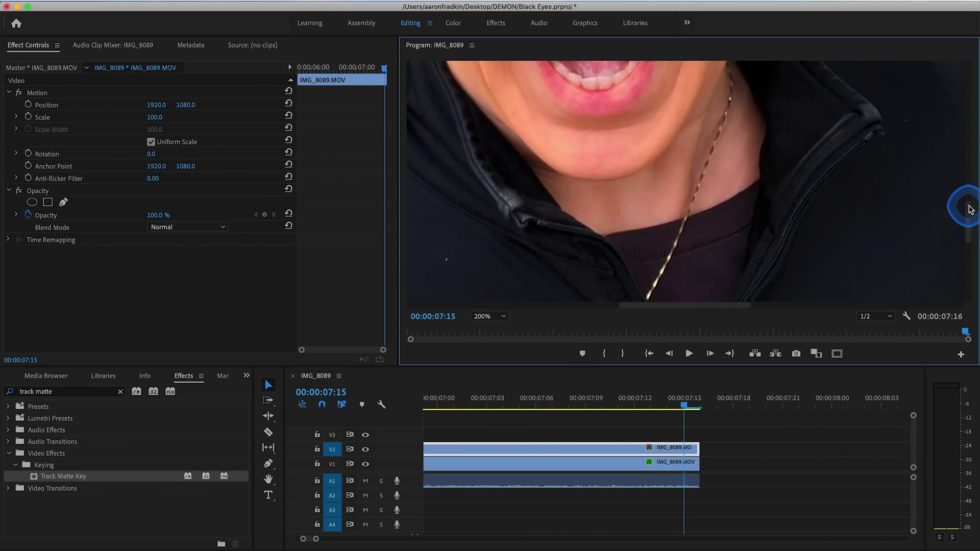
{"action": "left_click_drag", "start_coordinate": [968, 219], "coordinate": [968, 145]}
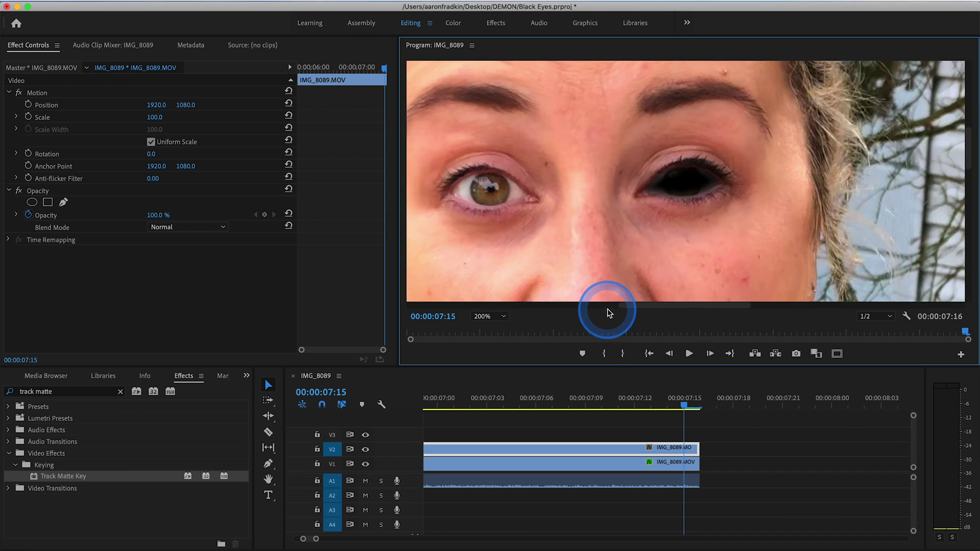
{"action": "left_click_drag", "start_coordinate": [638, 306], "coordinate": [604, 308]}
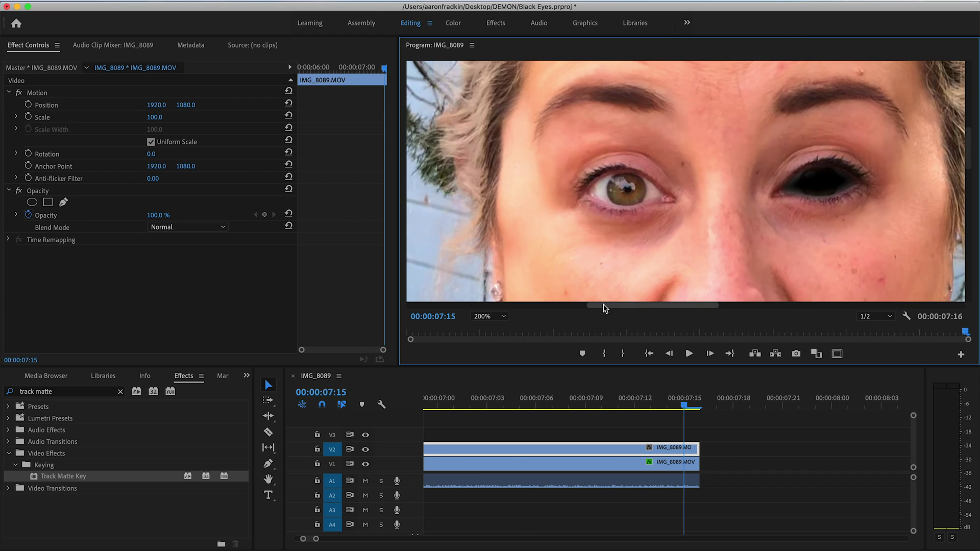
{"action": "left_click", "coordinate": [41, 191]}
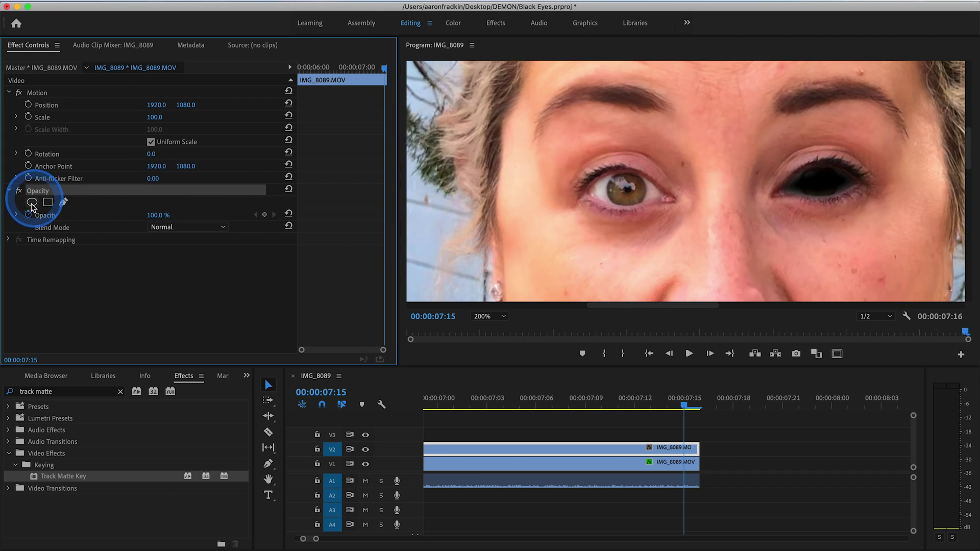
Trace a freehand Opacity mask around her other eye on the upper clip and invert it
{"action": "left_click", "coordinate": [64, 203]}
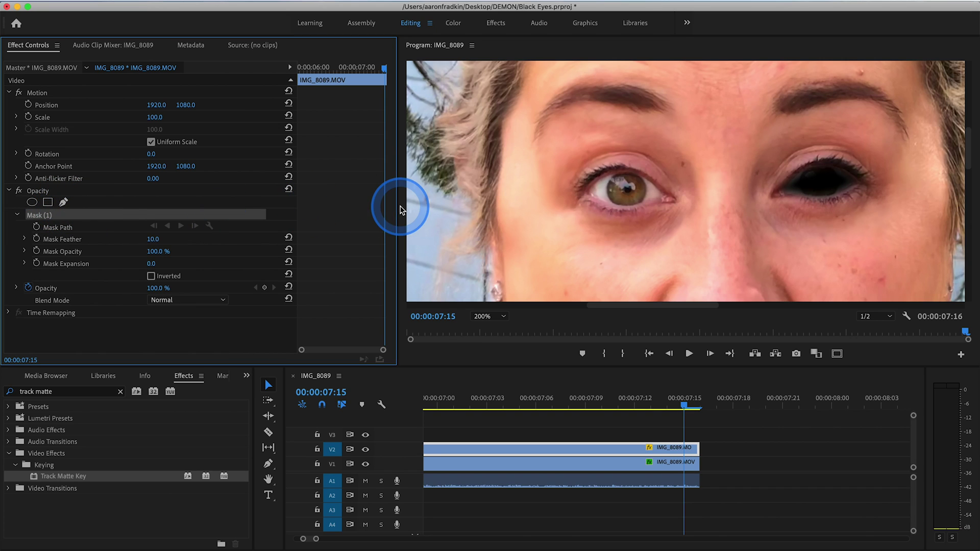
{"action": "left_click", "coordinate": [620, 174]}
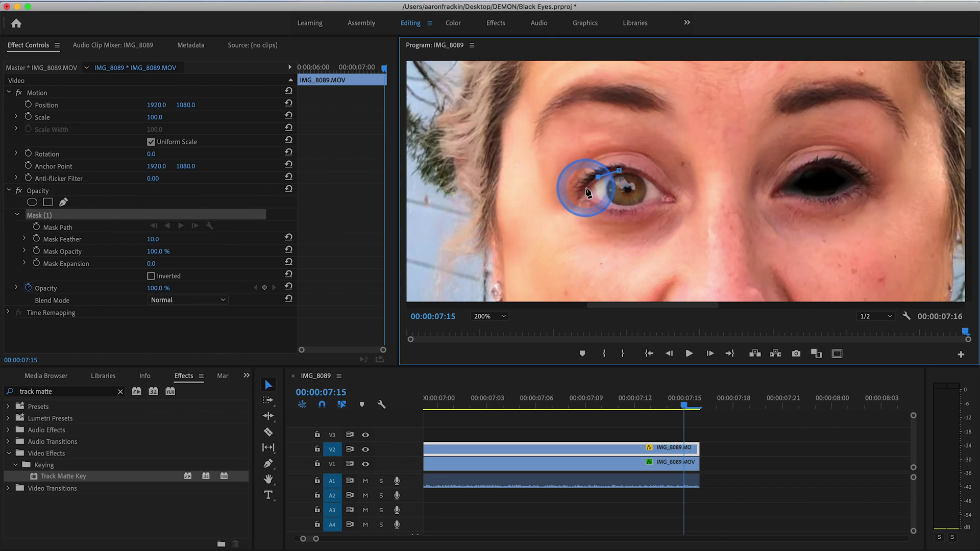
{"action": "left_click_drag", "start_coordinate": [599, 204], "coordinate": [622, 209]}
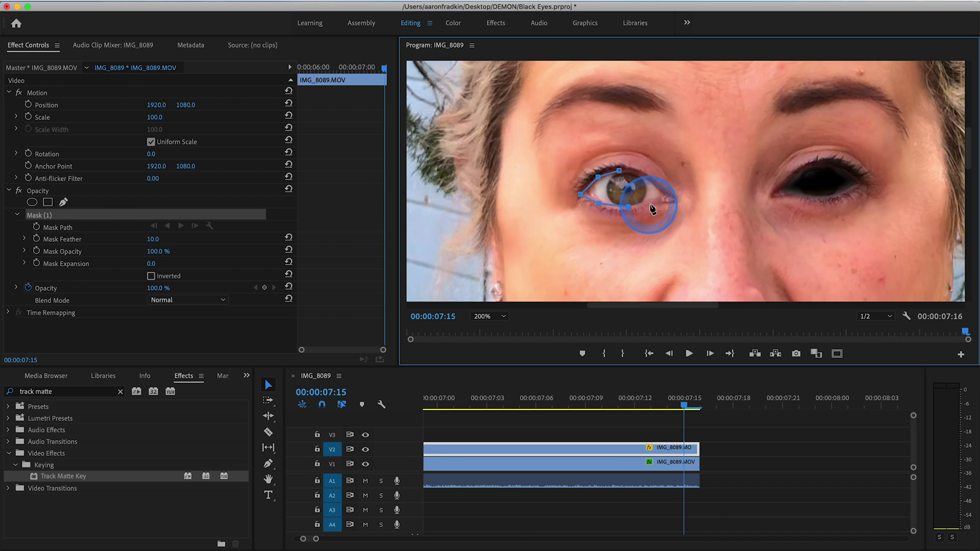
{"action": "left_click", "coordinate": [620, 171]}
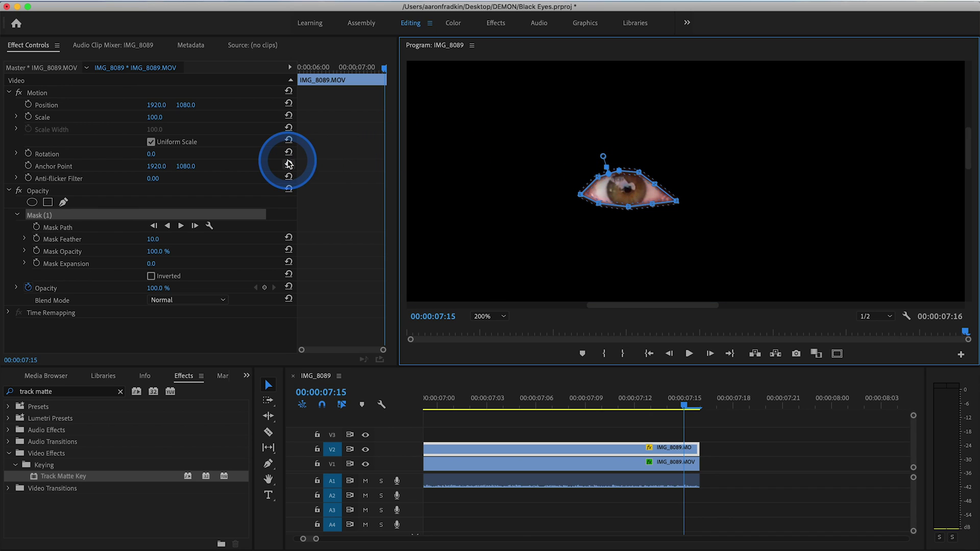
{"action": "left_click", "coordinate": [151, 277]}
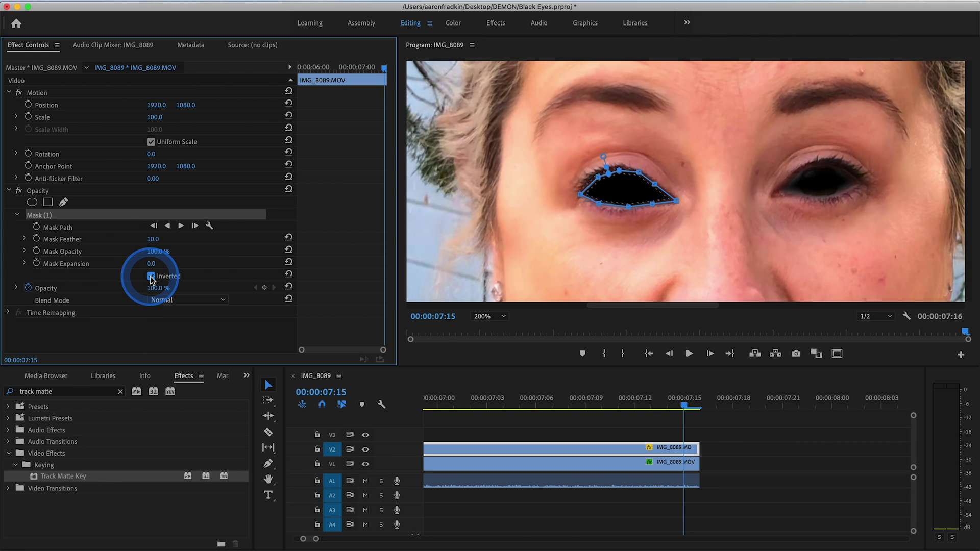
{"action": "left_click", "coordinate": [591, 189]}
{"action": "left_click", "coordinate": [615, 209]}
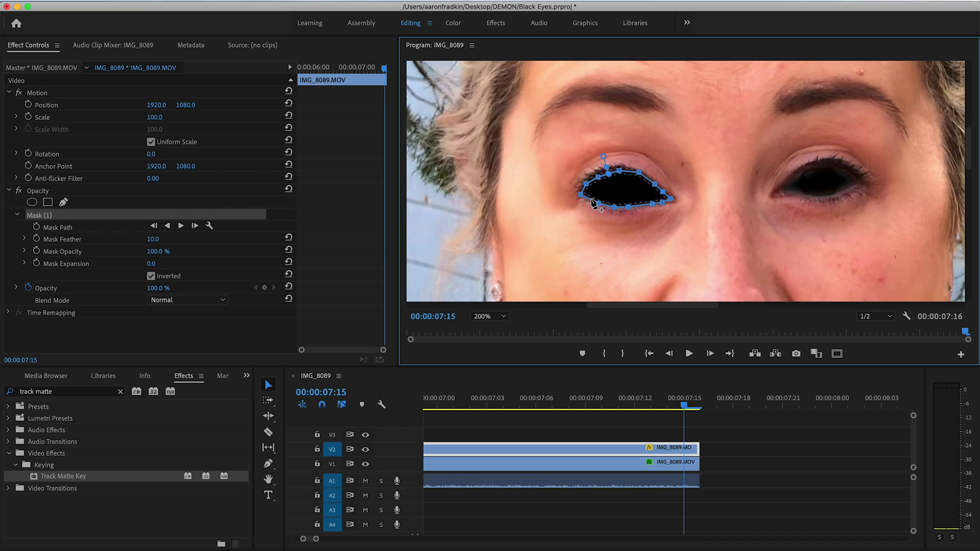
Set the preview back to Fit and change the Mask Feather to 20
{"action": "left_click", "coordinate": [488, 317]}
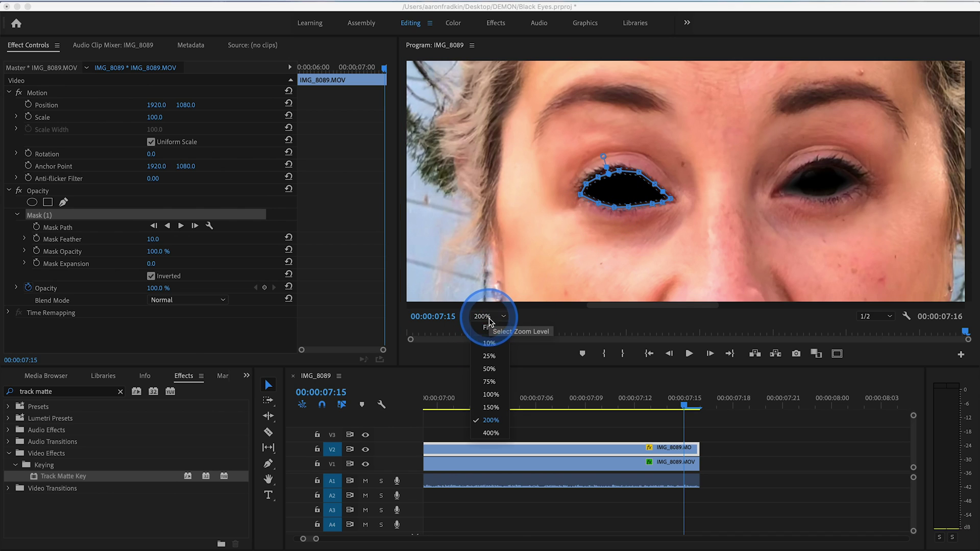
{"action": "left_click", "coordinate": [488, 328]}
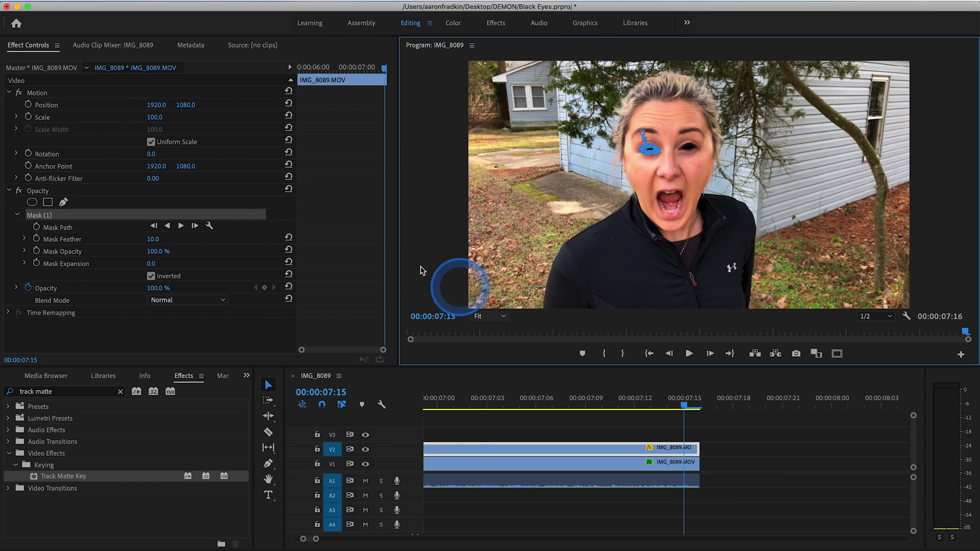
{"action": "left_click", "coordinate": [154, 238]}
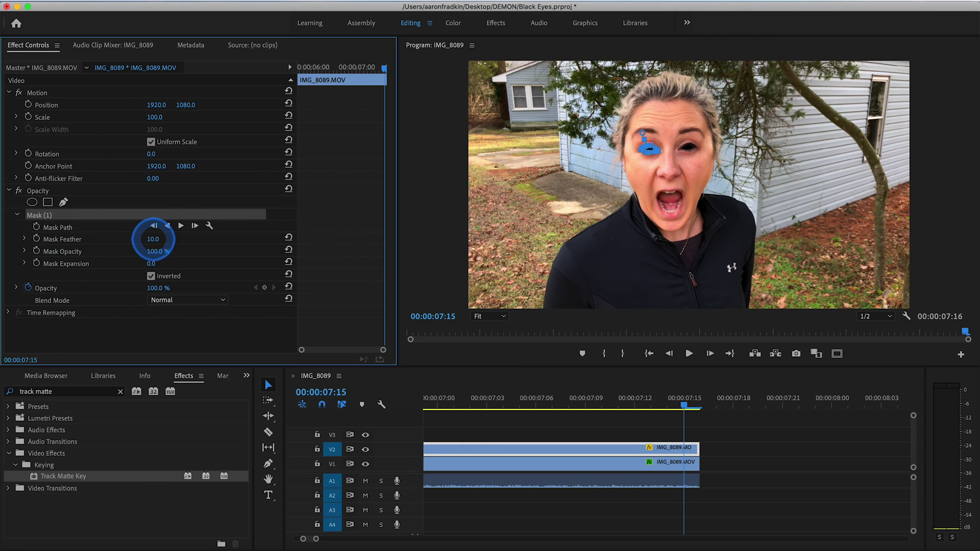
{"action": "type", "text": "20"}
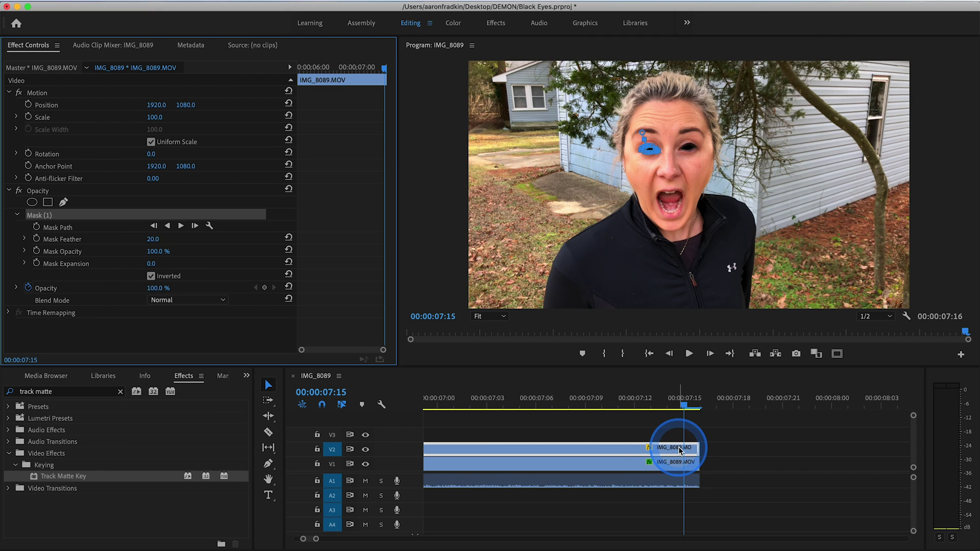
Track the eye mask backward from 00:00:07:15, then move the playhead to 00:00:04:16
{"action": "left_click", "coordinate": [169, 227]}
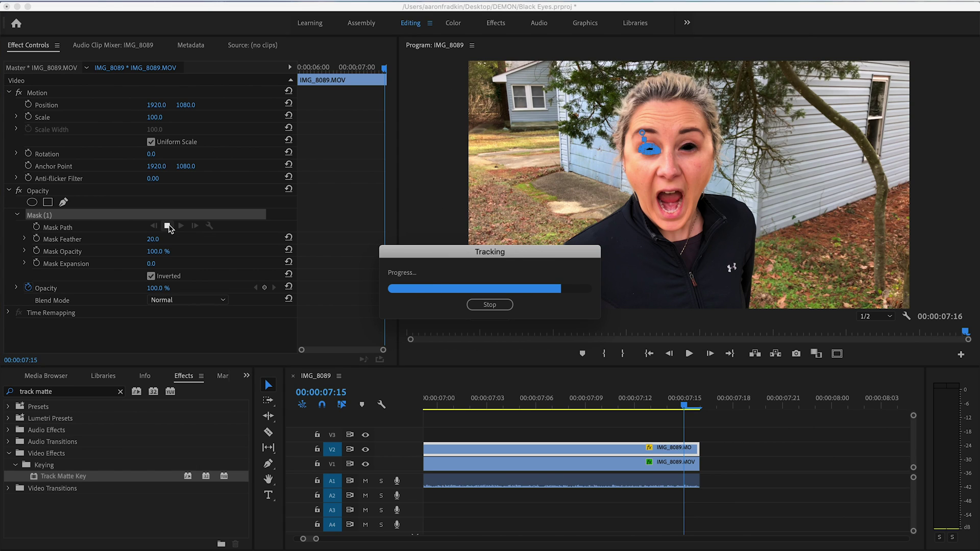
{"action": "left_click", "coordinate": [178, 458]}
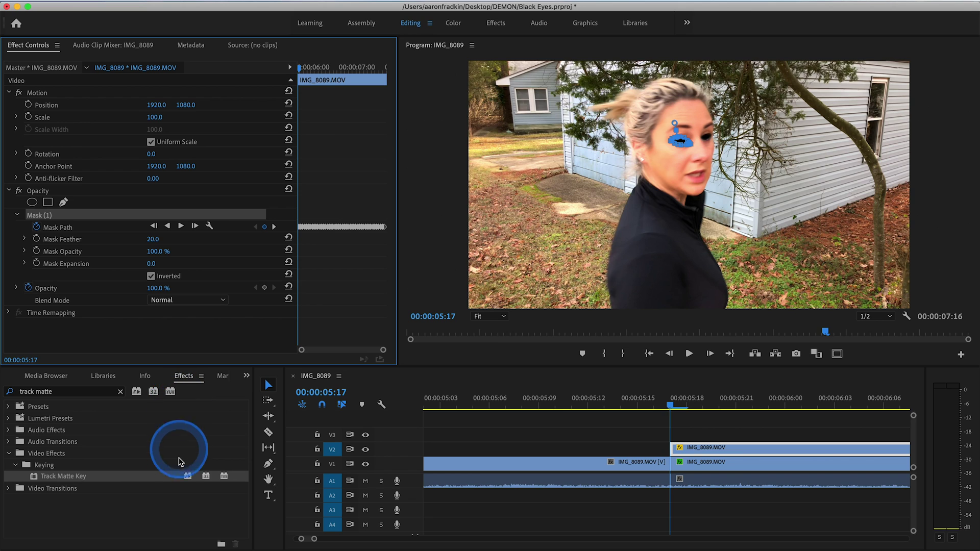
{"action": "left_click_drag", "start_coordinate": [313, 539], "coordinate": [359, 540]}
{"action": "left_click", "coordinate": [566, 400]}
Play back the turn from about 00:00:05:00 and stop on 00:00:05:17, zooming the timeline in
{"action": "left_click", "coordinate": [588, 417]}
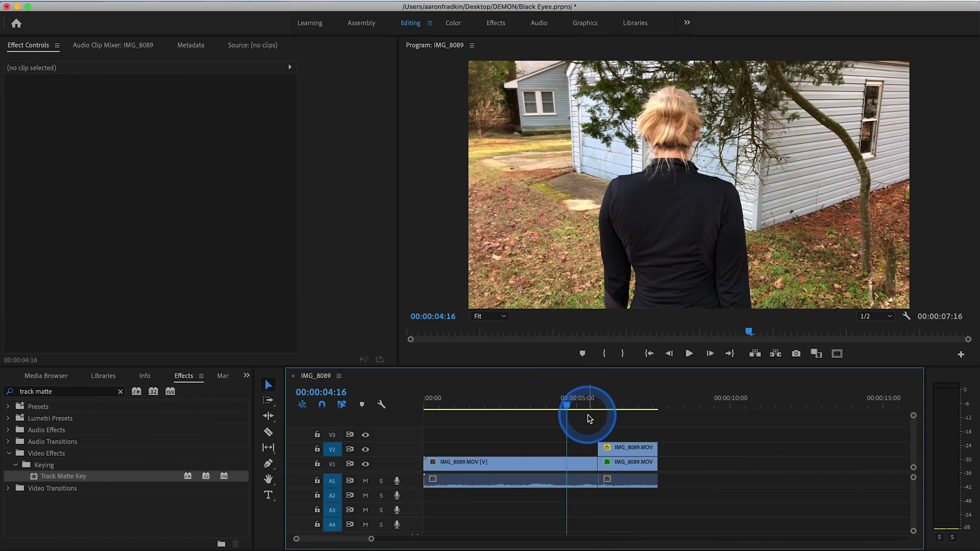
{"action": "key", "text": "space"}
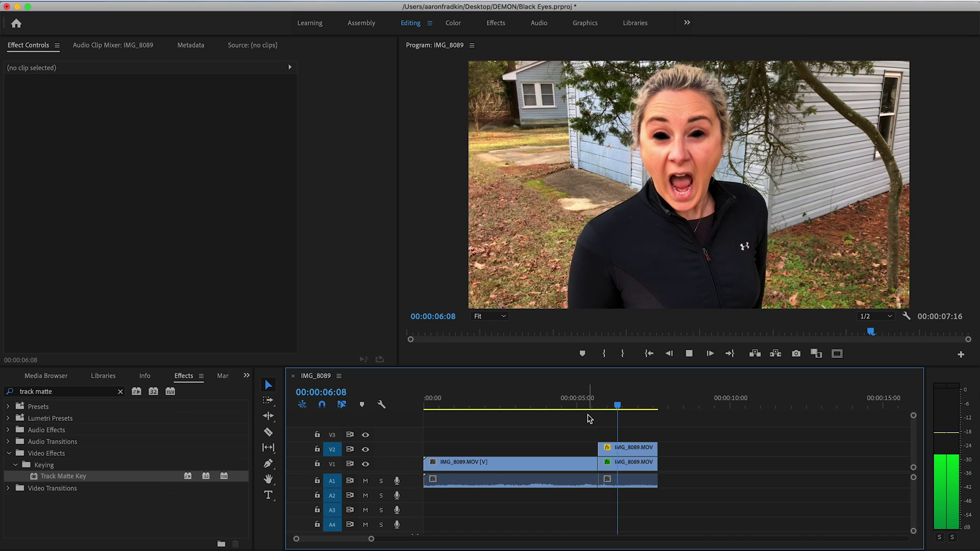
{"action": "key", "text": "space"}
{"action": "left_click", "coordinate": [576, 403]}
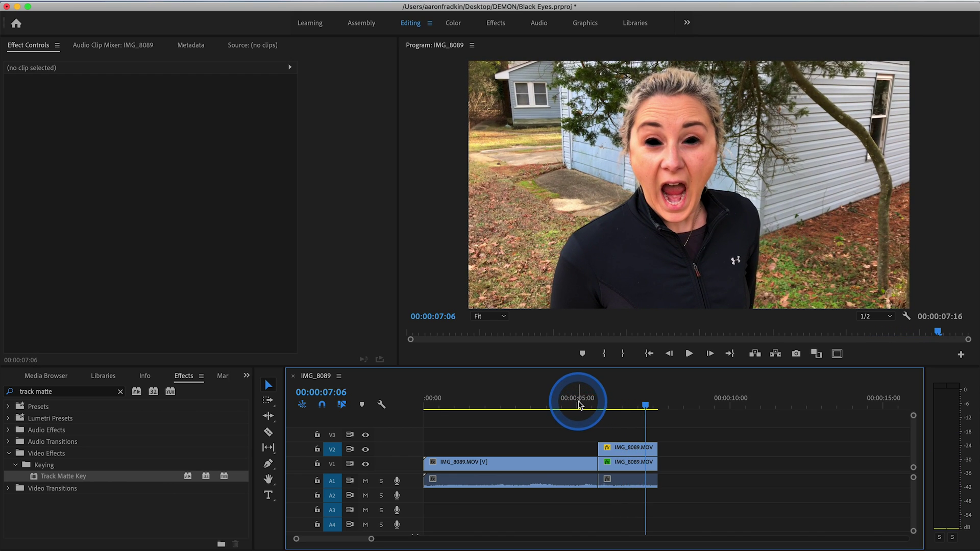
{"action": "key", "text": "space"}
{"action": "left_click_drag", "start_coordinate": [578, 404], "coordinate": [602, 405]}
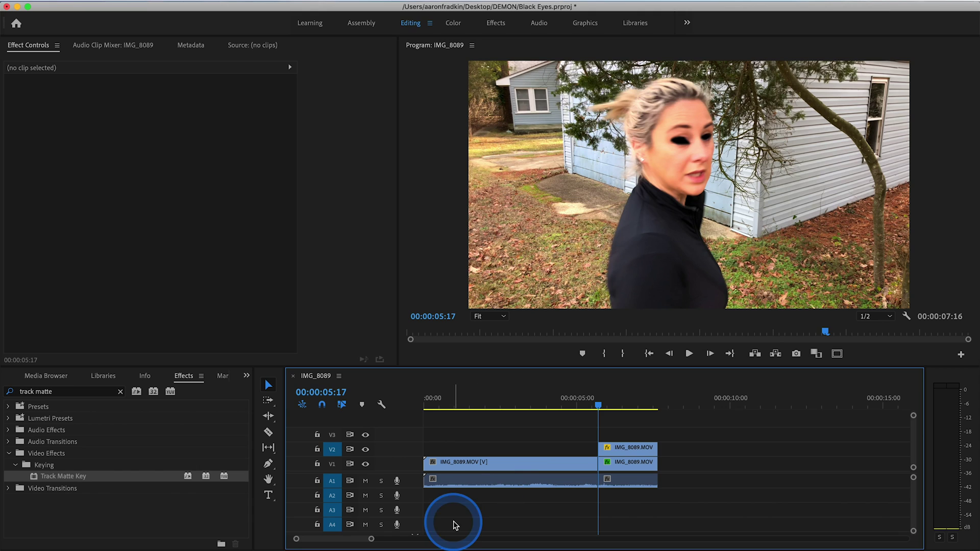
{"action": "left_click_drag", "start_coordinate": [370, 541], "coordinate": [316, 542]}
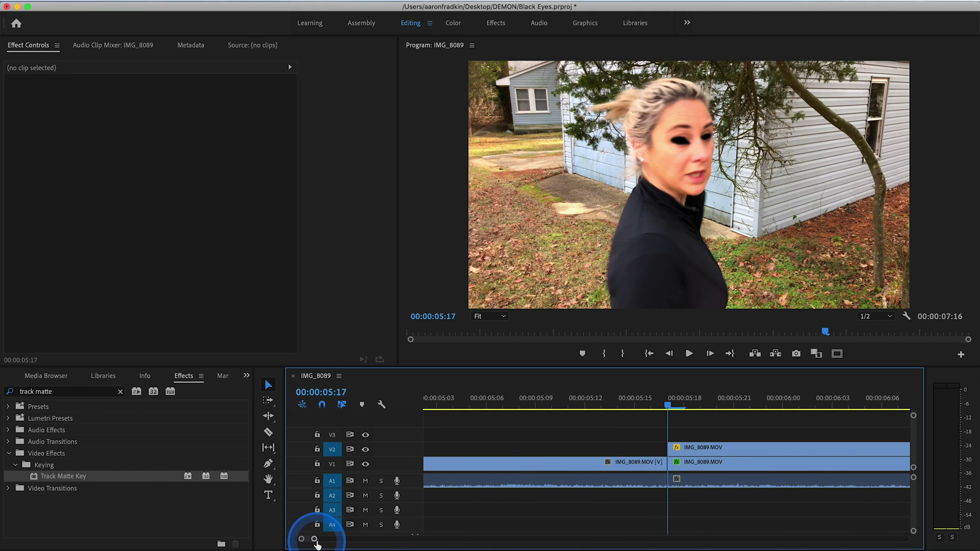
Select the V2 clip and magnify the Program preview to 150%, framed on her eyes
{"action": "left_click", "coordinate": [693, 447]}
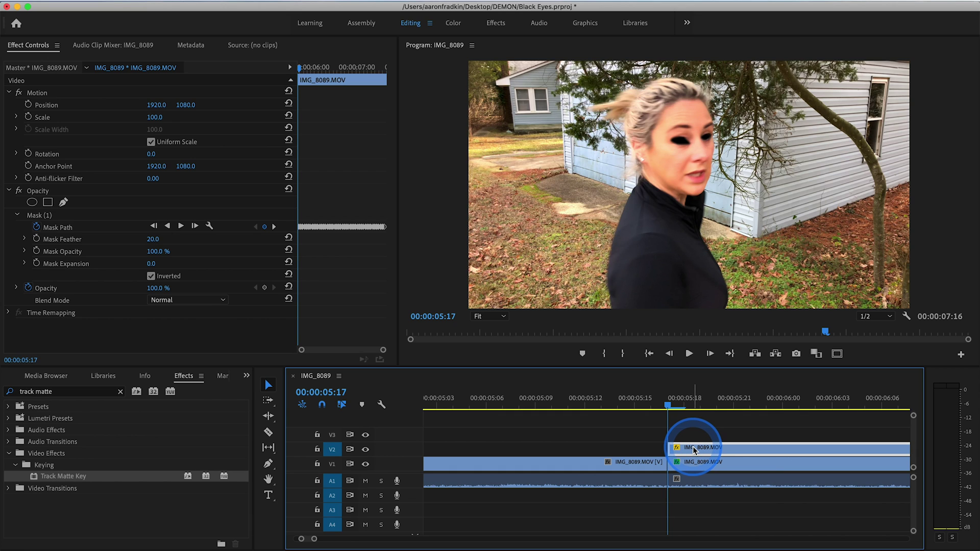
{"action": "left_click", "coordinate": [489, 316]}
{"action": "left_click", "coordinate": [490, 406]}
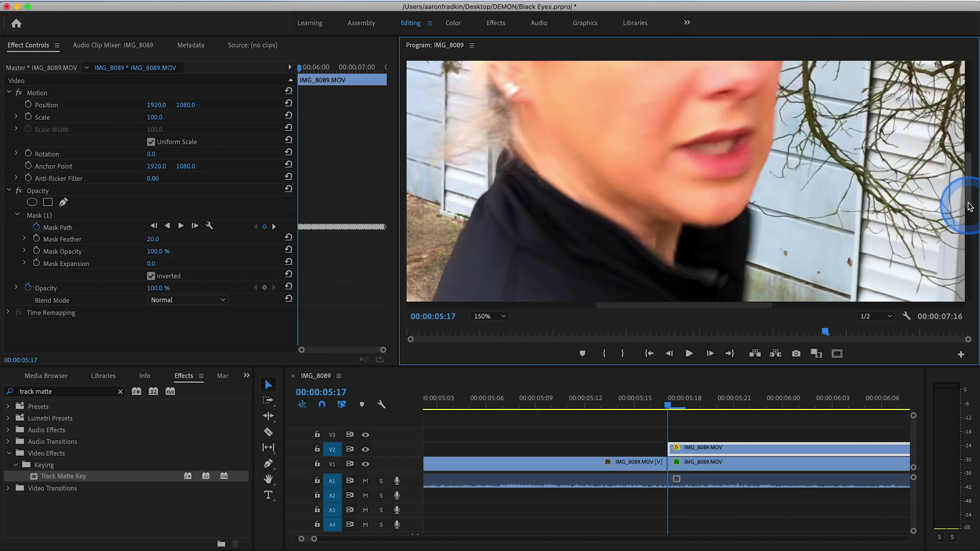
{"action": "left_click_drag", "start_coordinate": [969, 205], "coordinate": [968, 161]}
{"action": "left_click_drag", "start_coordinate": [633, 143], "coordinate": [666, 142]}
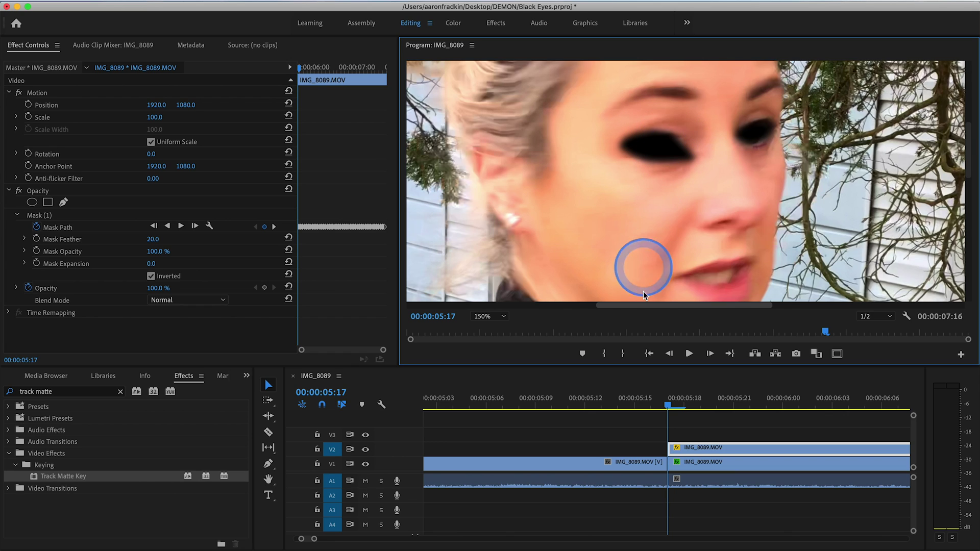
{"action": "left_click", "coordinate": [669, 406]}
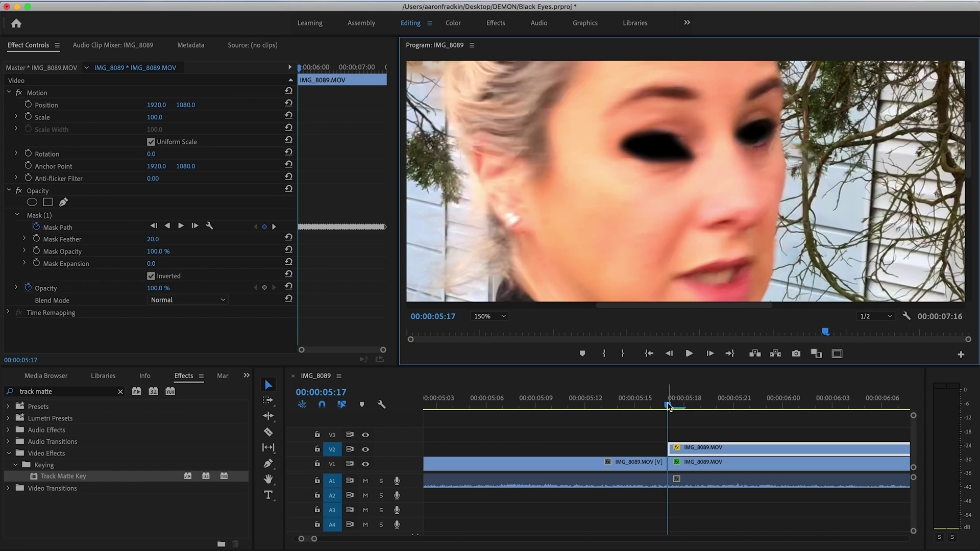
{"action": "left_click", "coordinate": [705, 443]}
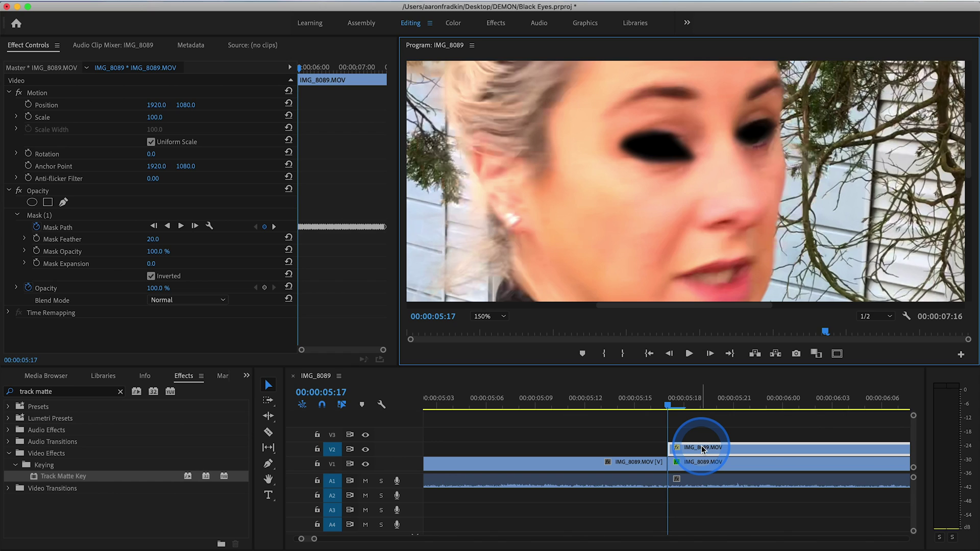
Drag the Mask (1) vertices so the mask covers the whole eye at 00:00:05:17
{"action": "left_click", "coordinate": [42, 219]}
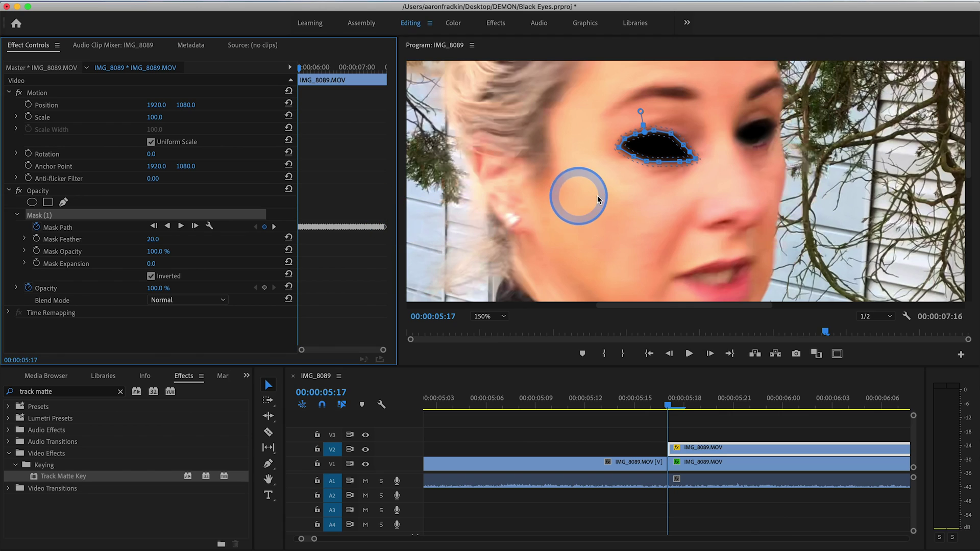
{"action": "left_click", "coordinate": [684, 149]}
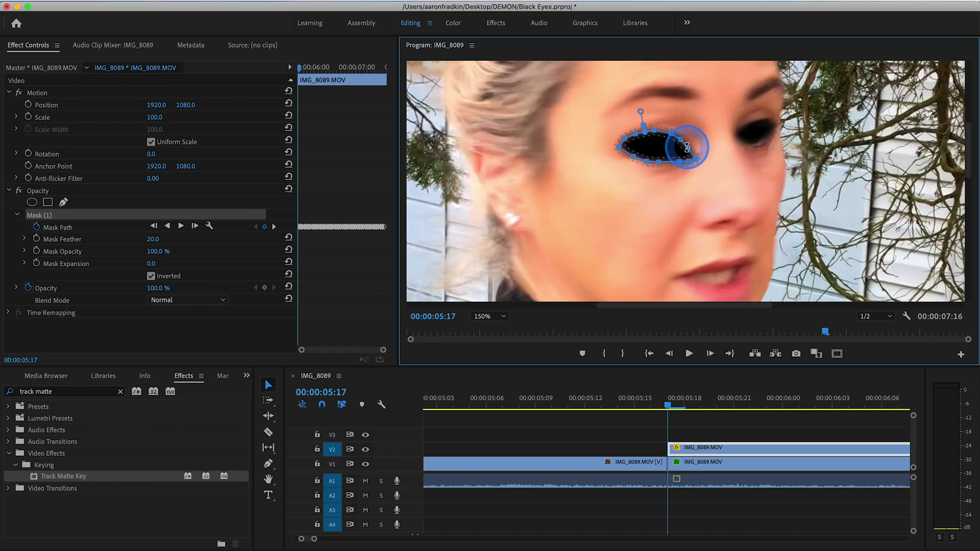
{"action": "mouse_move", "coordinate": [694, 157]}
{"action": "left_mouse_down"}
{"action": "mouse_move", "coordinate": [679, 153]}
{"action": "mouse_move", "coordinate": [676, 162]}
{"action": "mouse_move", "coordinate": [697, 172]}
{"action": "left_mouse_up"}
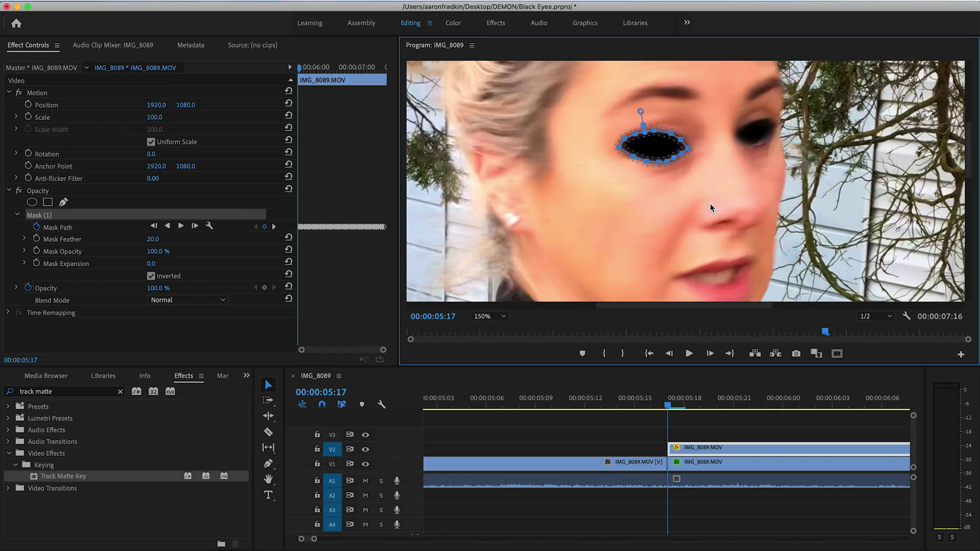
Deselect the clip and play from 00:00:05:08 to 00:00:07:08 to check both eyes
{"action": "left_click", "coordinate": [642, 429]}
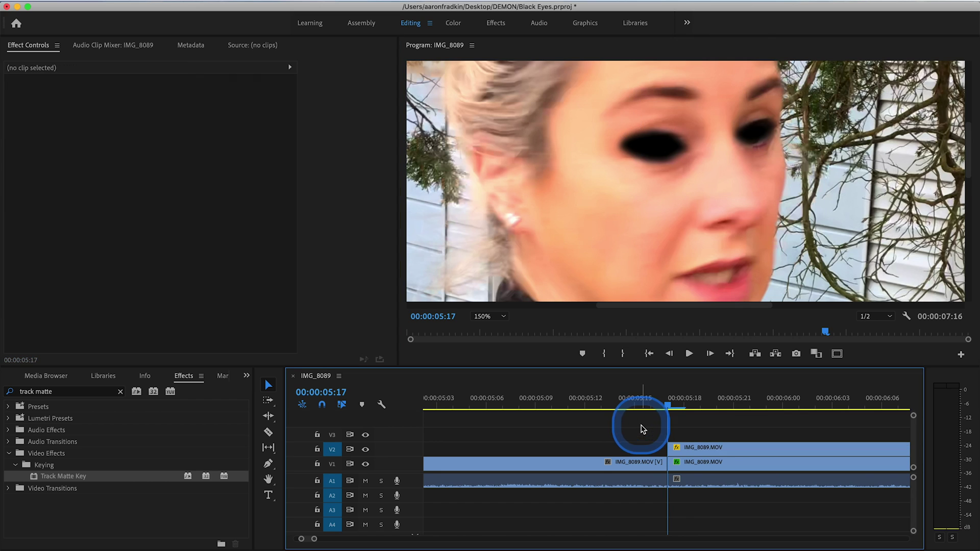
{"action": "left_click", "coordinate": [527, 405]}
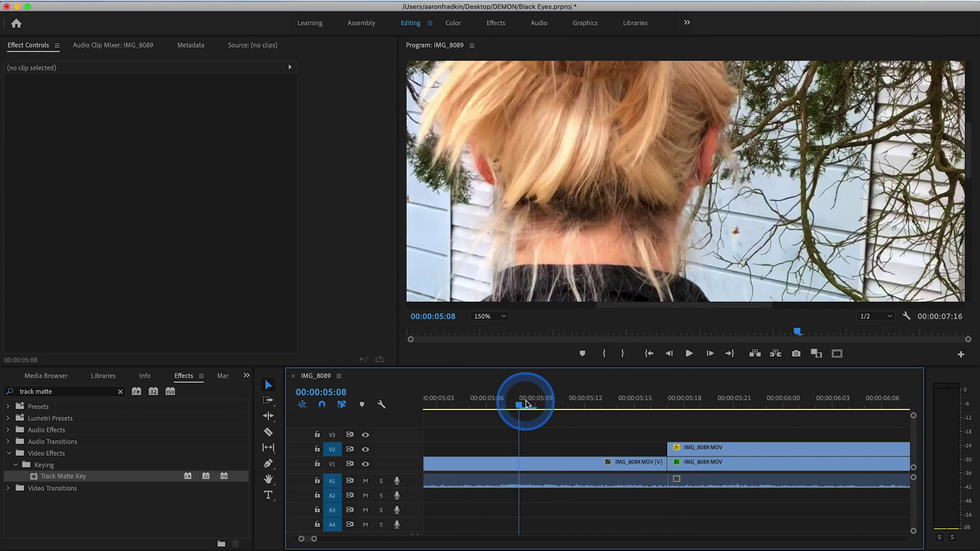
{"action": "key", "text": "space"}
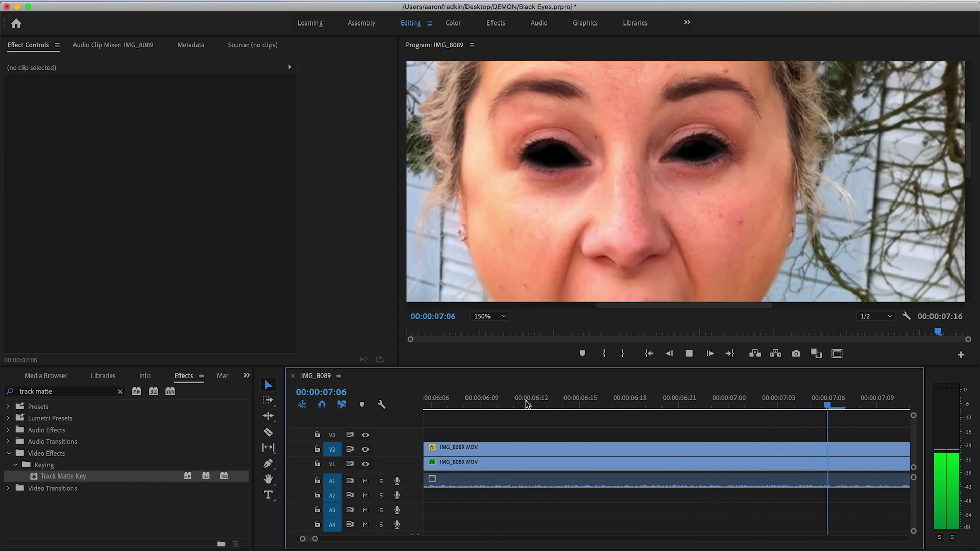
{"action": "key", "text": "space"}
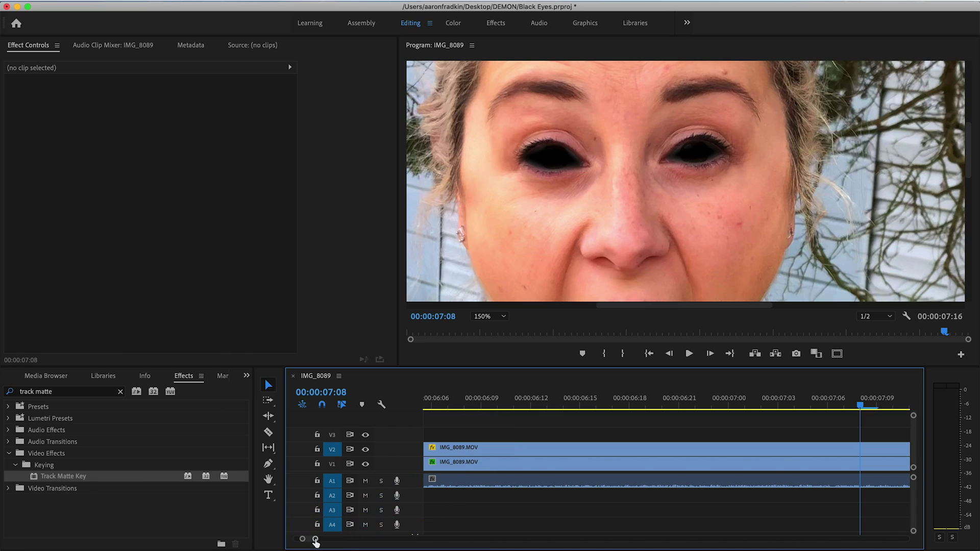
Select all the stacked clips and nest them into a sequence named Zoom
{"action": "left_click_drag", "start_coordinate": [316, 541], "coordinate": [414, 537]}
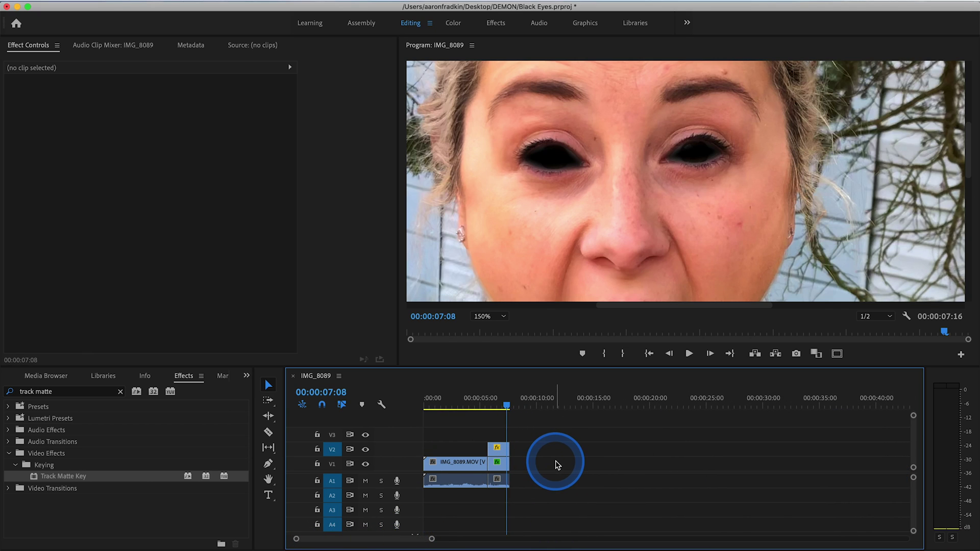
{"action": "left_click_drag", "start_coordinate": [529, 421], "coordinate": [461, 472]}
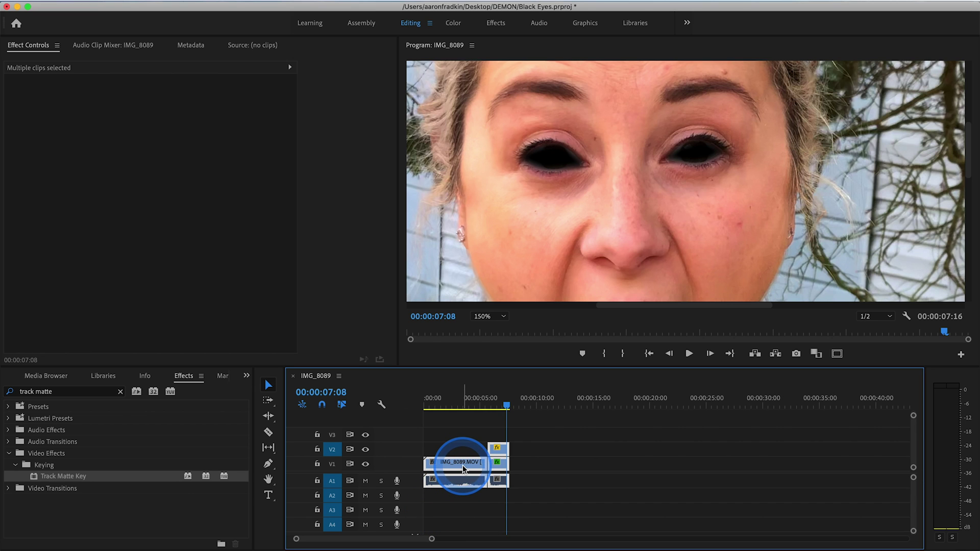
{"action": "right_click", "coordinate": [462, 466]}
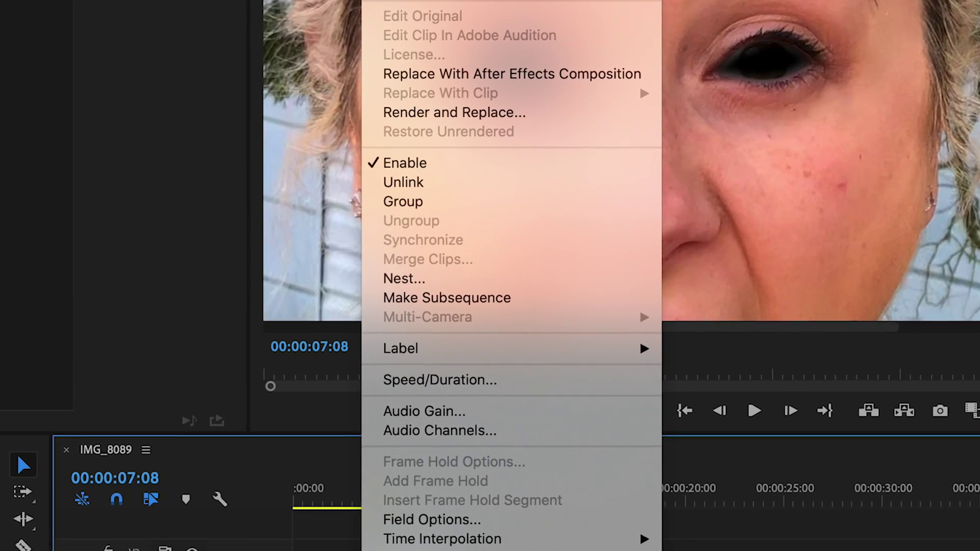
{"action": "left_click", "coordinate": [420, 281]}
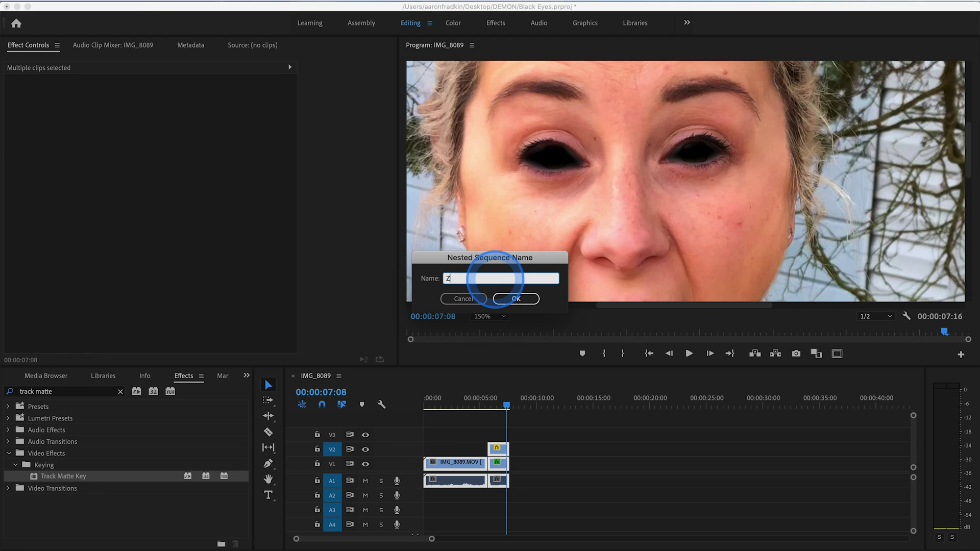
{"action": "left_click", "coordinate": [516, 299]}
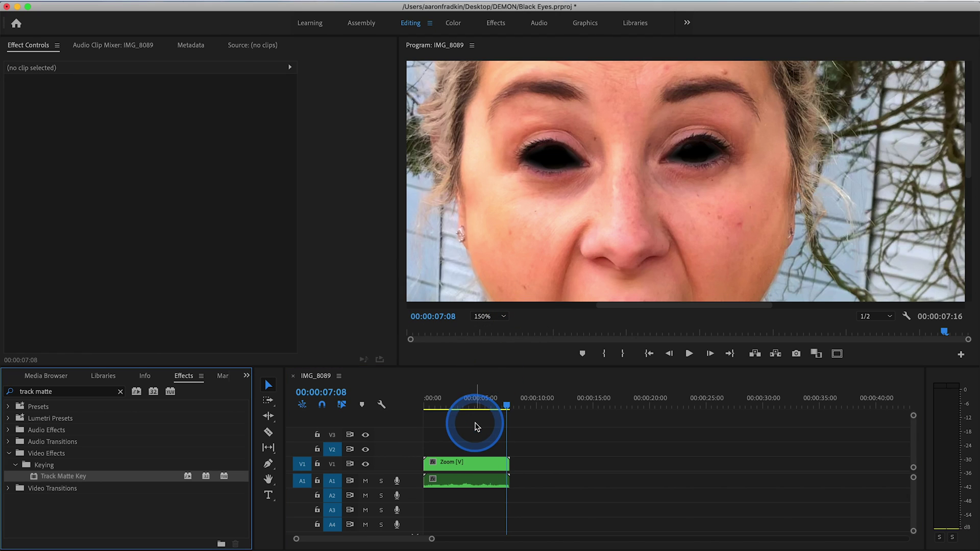
Fit the preview frame, move the playhead to 00:00:05:15 as she turns, and select the Zoom clip
{"action": "left_click", "coordinate": [487, 317]}
{"action": "left_click", "coordinate": [487, 328]}
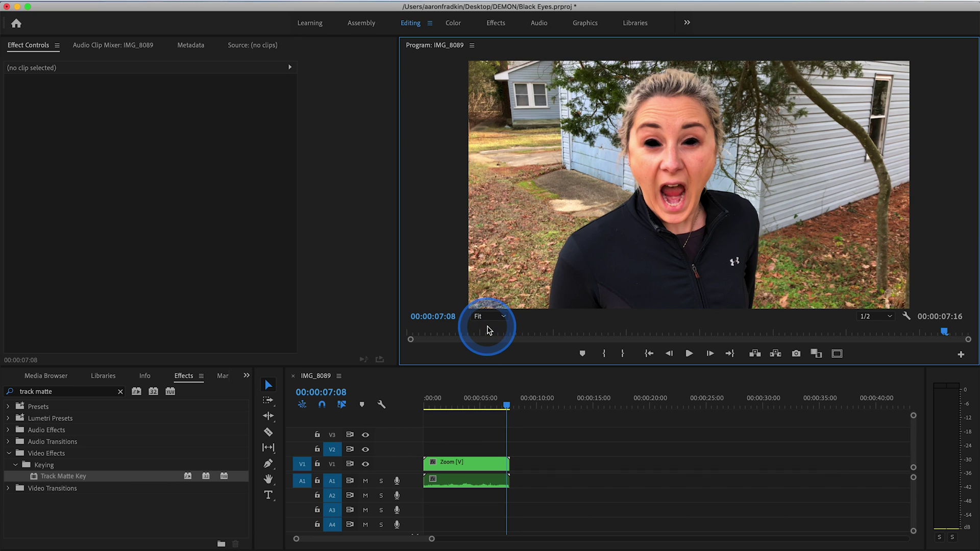
{"action": "left_click", "coordinate": [478, 403]}
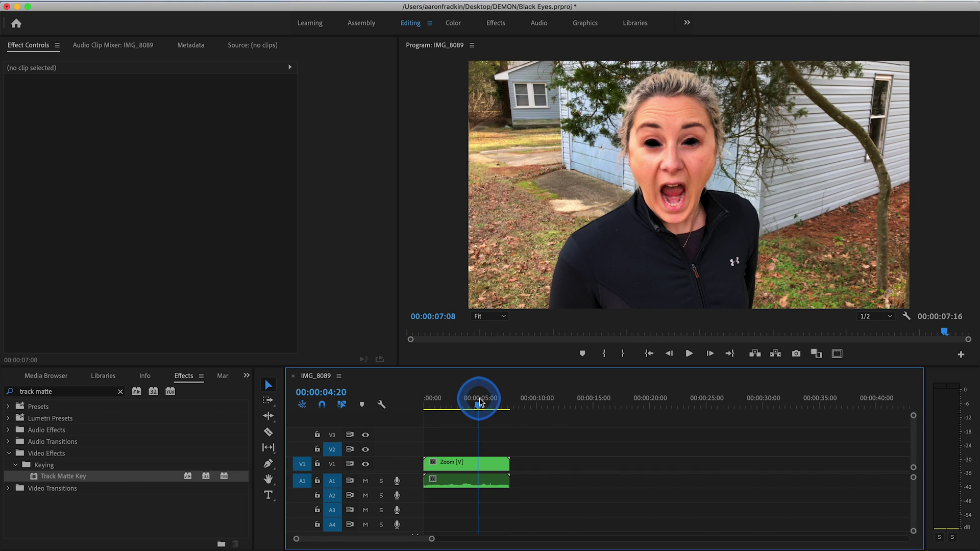
{"action": "left_click_drag", "start_coordinate": [478, 404], "coordinate": [490, 402]}
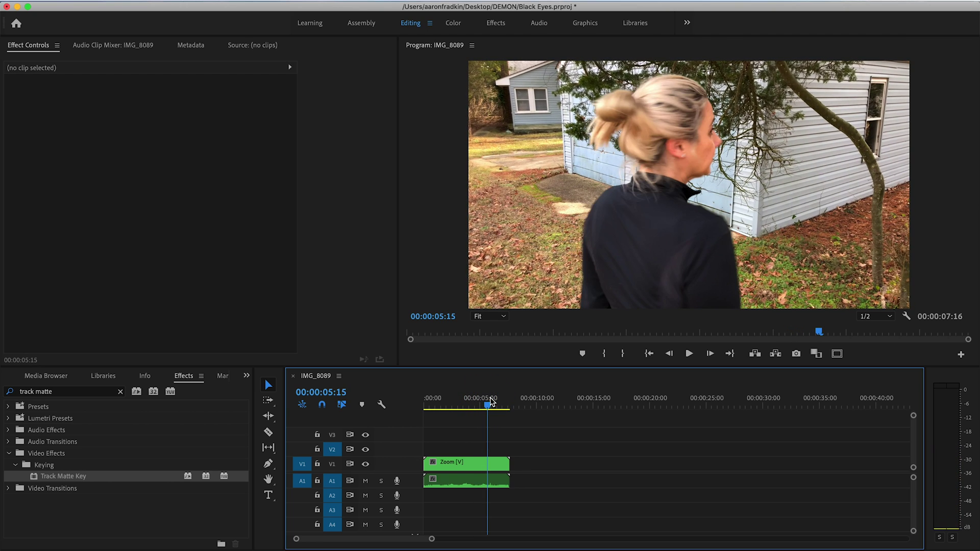
{"action": "left_click_drag", "start_coordinate": [489, 403], "coordinate": [489, 481]}
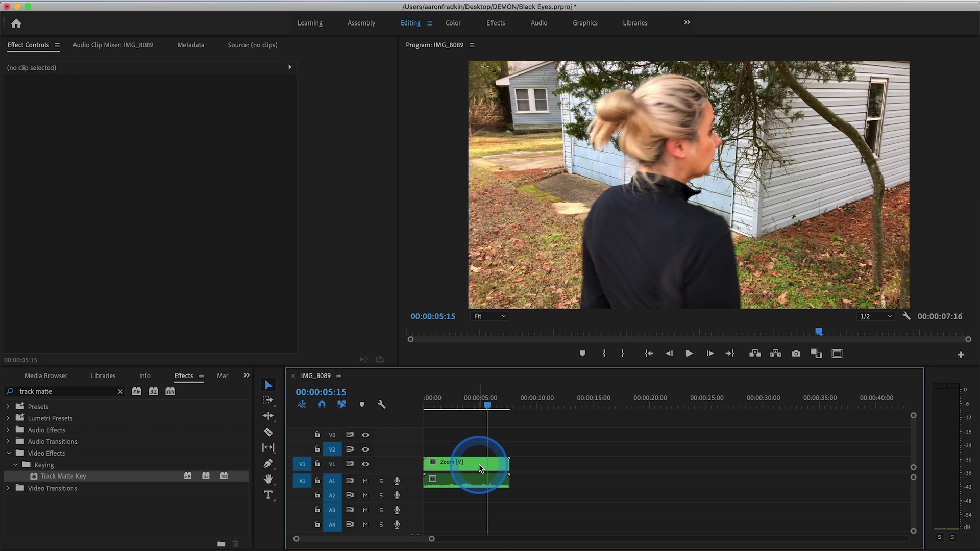
{"action": "left_click", "coordinate": [479, 463]}
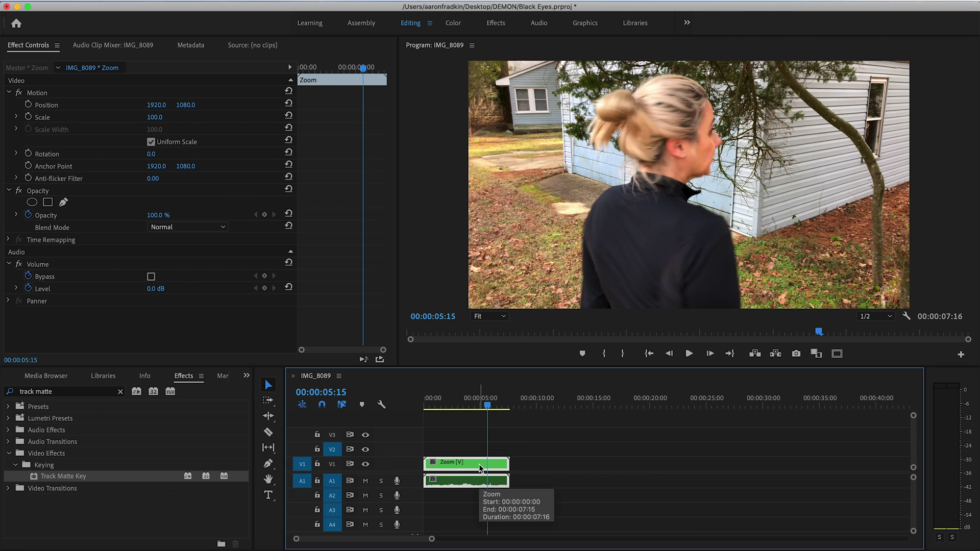
Start a Scale keyframe on the Zoom clip and set Scale to 115
{"action": "left_click", "coordinate": [39, 150]}
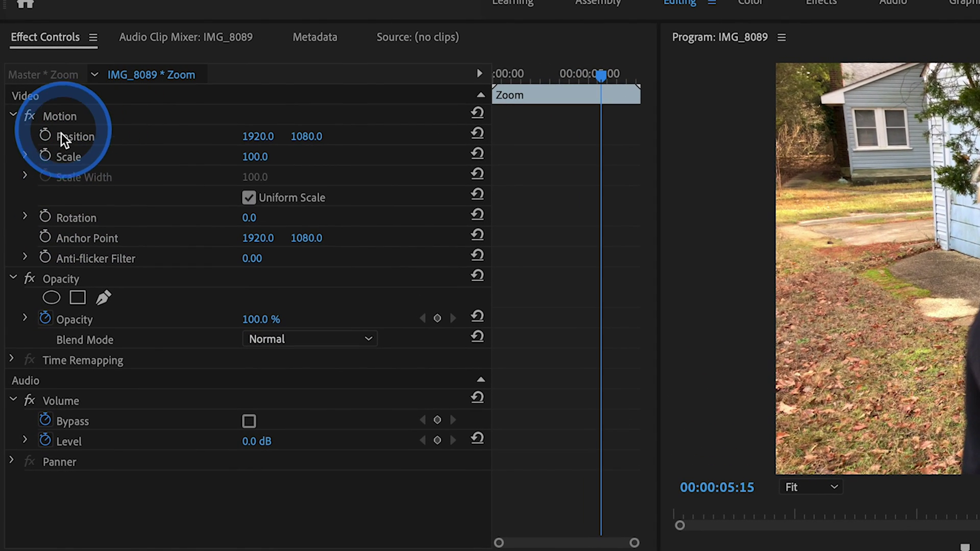
{"action": "left_click", "coordinate": [46, 157]}
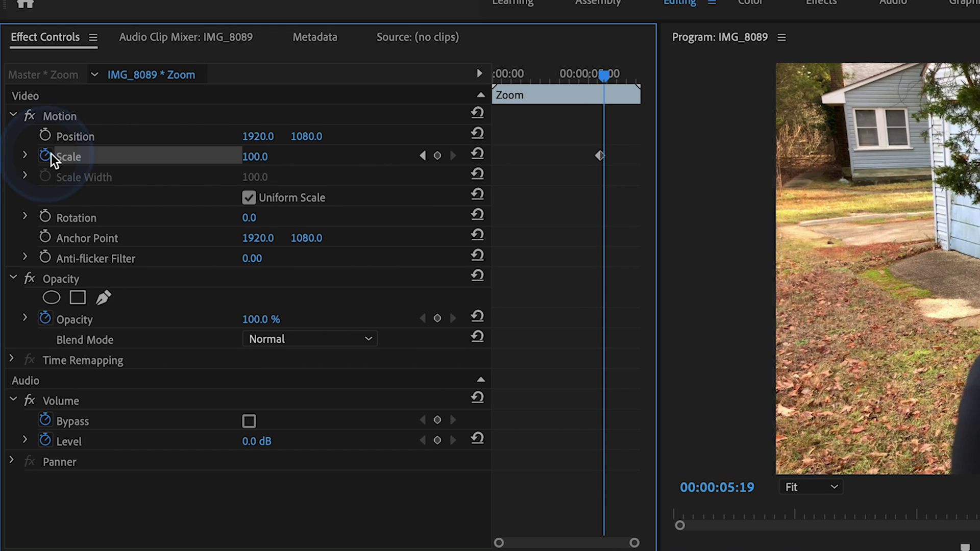
{"action": "left_click", "coordinate": [255, 157]}
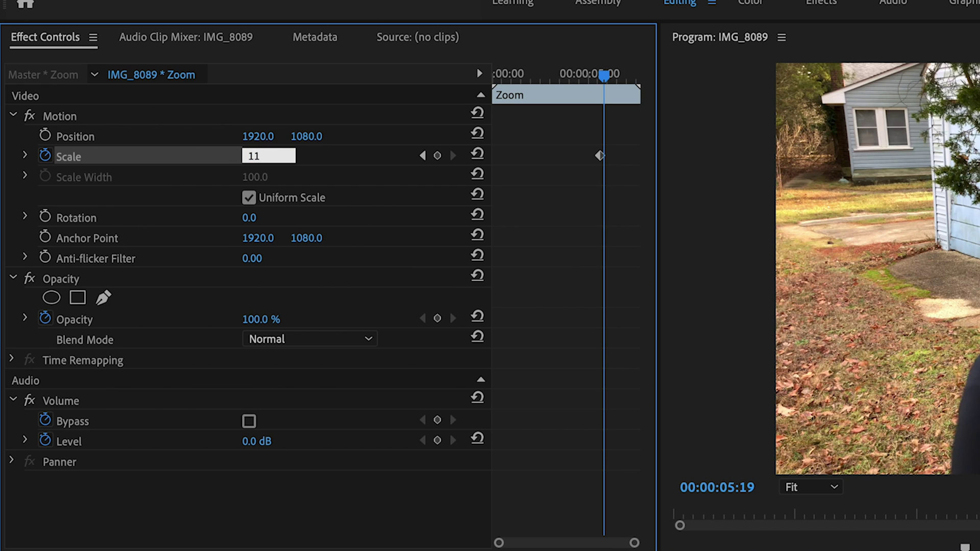
{"action": "type", "text": "115"}
{"action": "key", "text": "Return"}
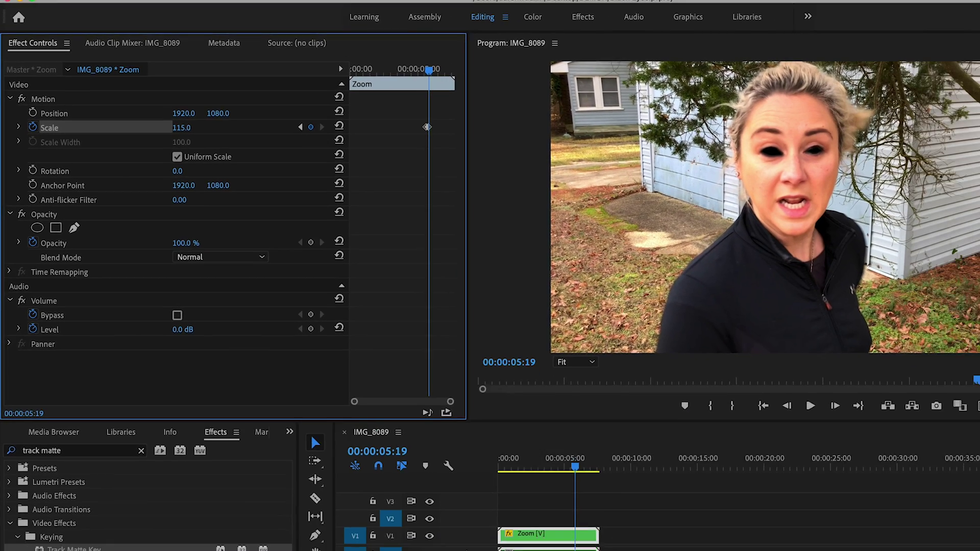
Apply Ease In to the second Scale keyframe and Ease Out to the first
{"action": "left_click", "coordinate": [418, 384]}
{"action": "left_click_drag", "start_coordinate": [383, 349], "coordinate": [355, 347]}
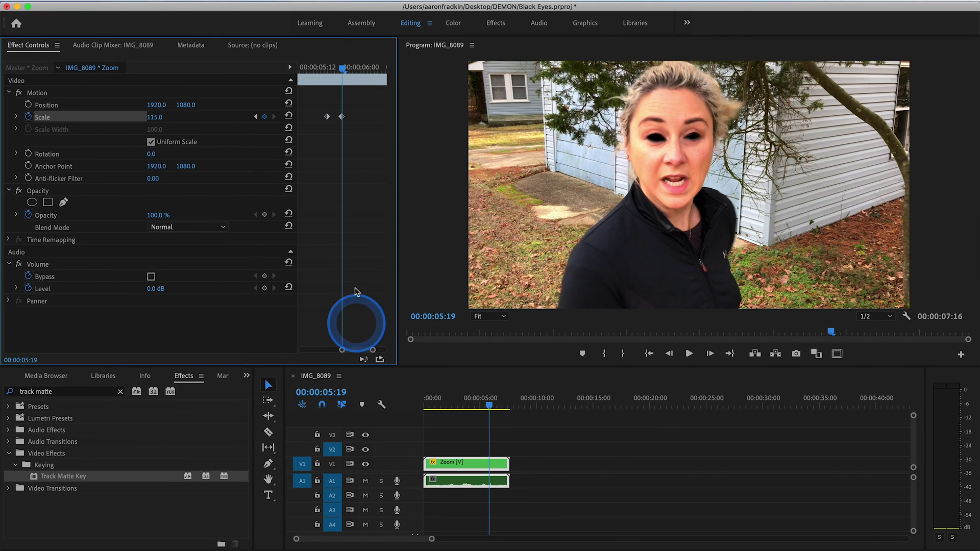
{"action": "left_click", "coordinate": [345, 119]}
{"action": "right_click", "coordinate": [345, 121]}
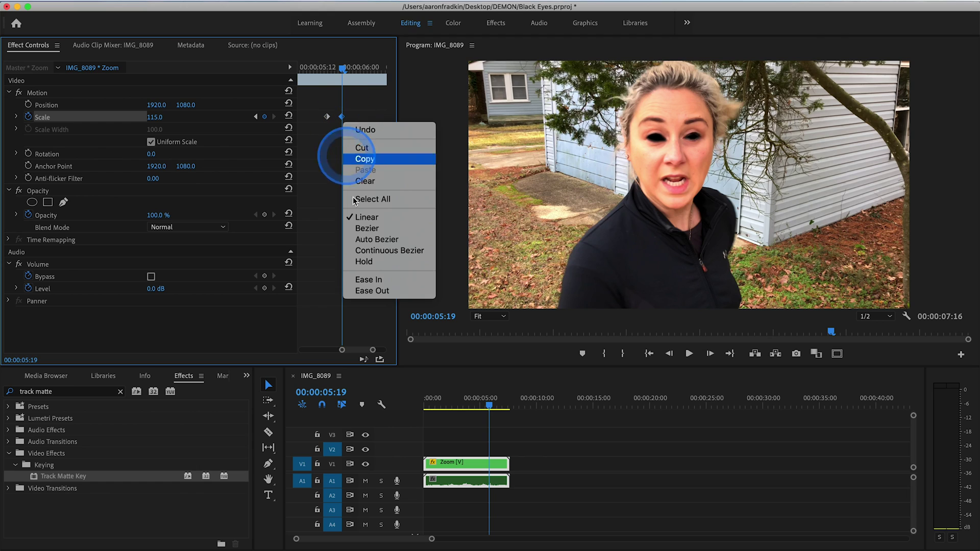
{"action": "left_click", "coordinate": [350, 280]}
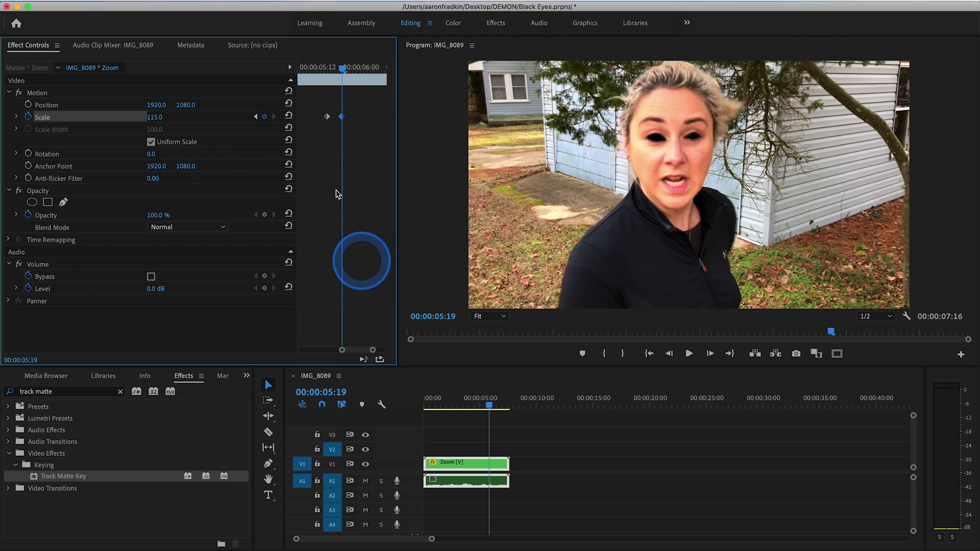
{"action": "right_click", "coordinate": [327, 119]}
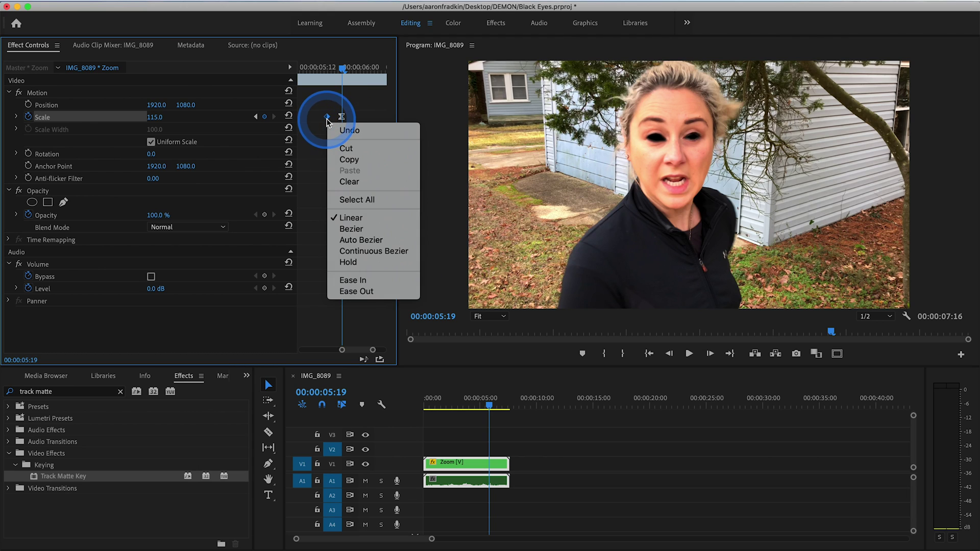
{"action": "left_click", "coordinate": [356, 291]}
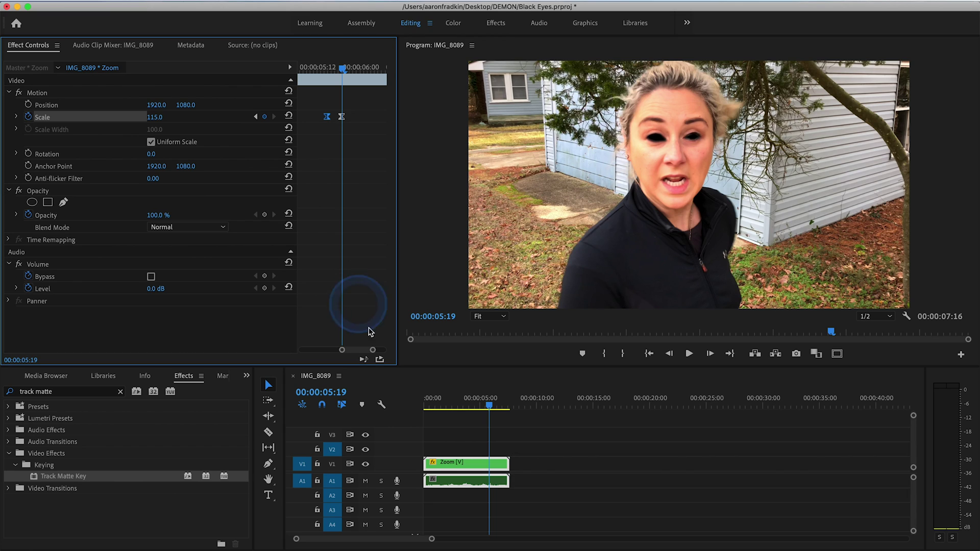
{"action": "left_click_drag", "start_coordinate": [431, 539], "coordinate": [445, 538]}
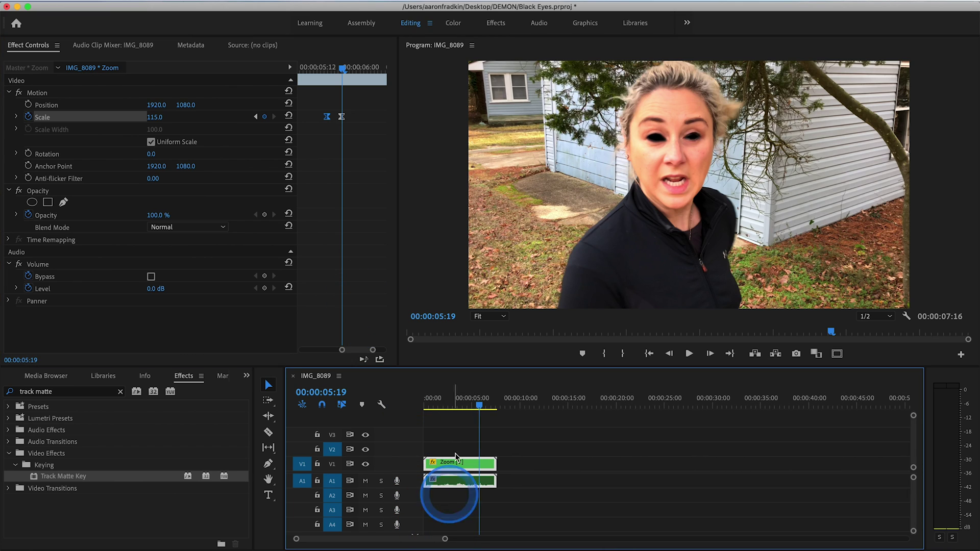
Preview the zoom, then nudge the 115 Scale keyframe slightly earlier near 00:00:05:14
{"action": "left_click", "coordinate": [457, 401]}
{"action": "key", "text": "space"}
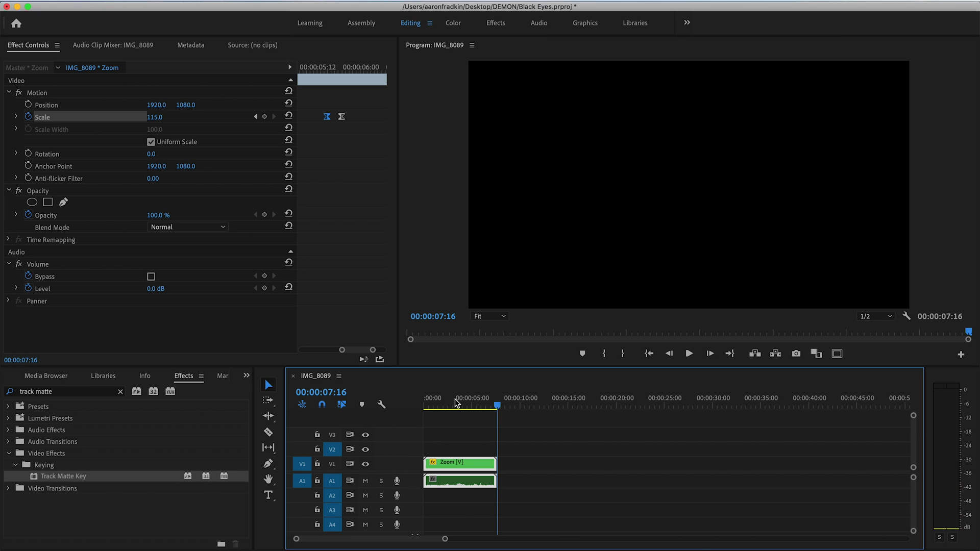
{"action": "left_click_drag", "start_coordinate": [457, 403], "coordinate": [479, 404]}
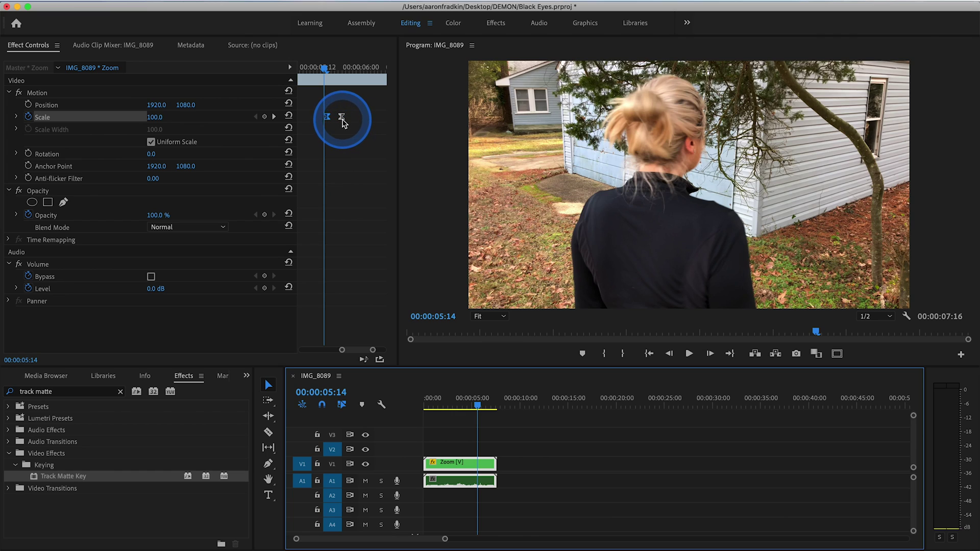
{"action": "left_click", "coordinate": [342, 119]}
{"action": "left_click_drag", "start_coordinate": [342, 120], "coordinate": [336, 120]}
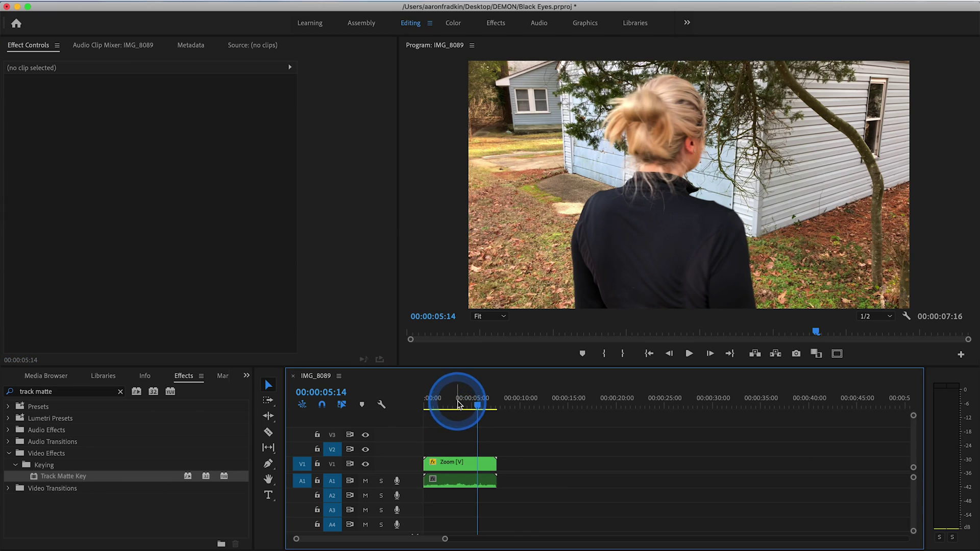
Replay the sequence from before the turn to check the adjusted zoom
{"action": "left_click", "coordinate": [458, 404]}
{"action": "key", "text": "space"}
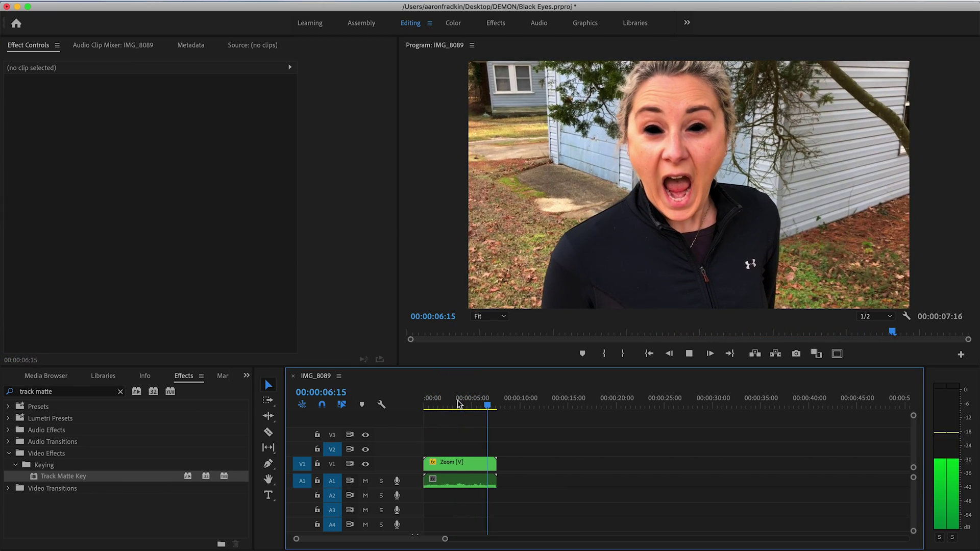
{"action": "key", "text": "space"}
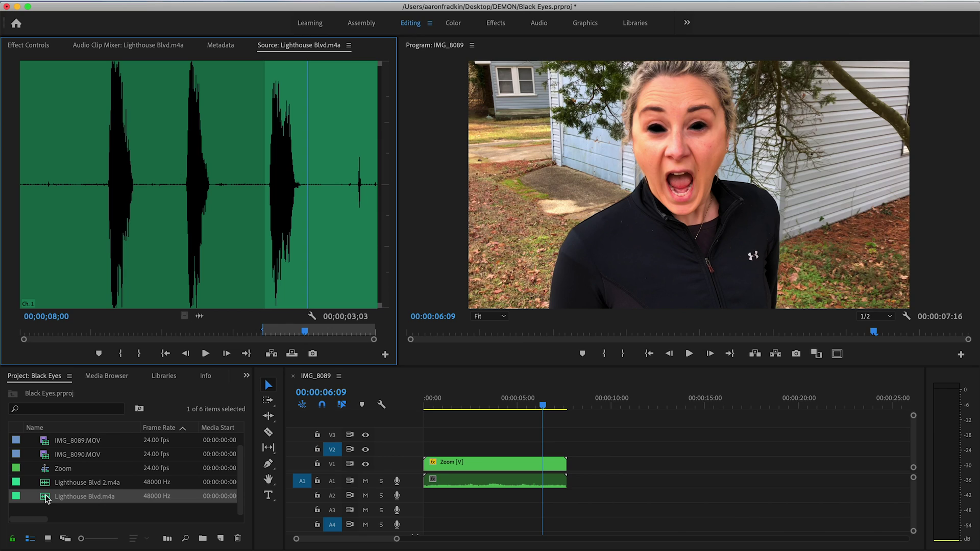
Mark In and Out around the Lighthouse Blvd.m4a scream and place it on A2 under the turn
{"action": "left_click_drag", "start_coordinate": [218, 334], "coordinate": [301, 332]}
{"action": "left_click", "coordinate": [120, 353]}
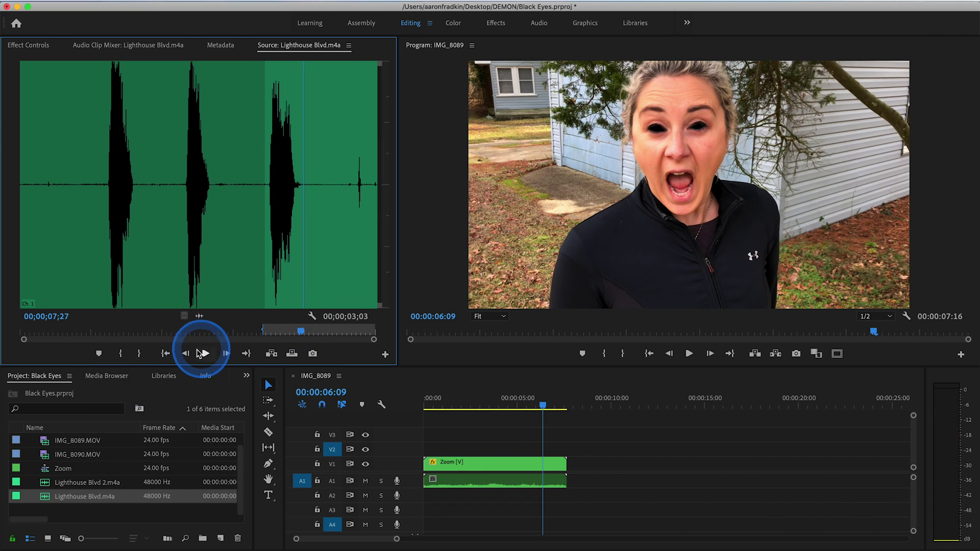
{"action": "left_click", "coordinate": [136, 353]}
{"action": "left_click_drag", "start_coordinate": [199, 316], "coordinate": [537, 495]}
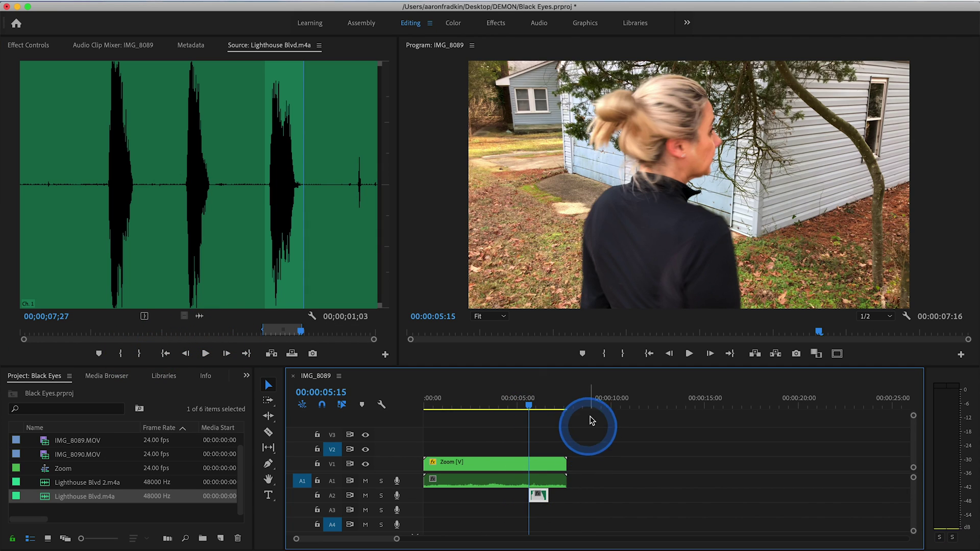
Line up scream copies on tracks A3 and A4 under the turn
{"action": "left_click", "coordinate": [593, 400]}
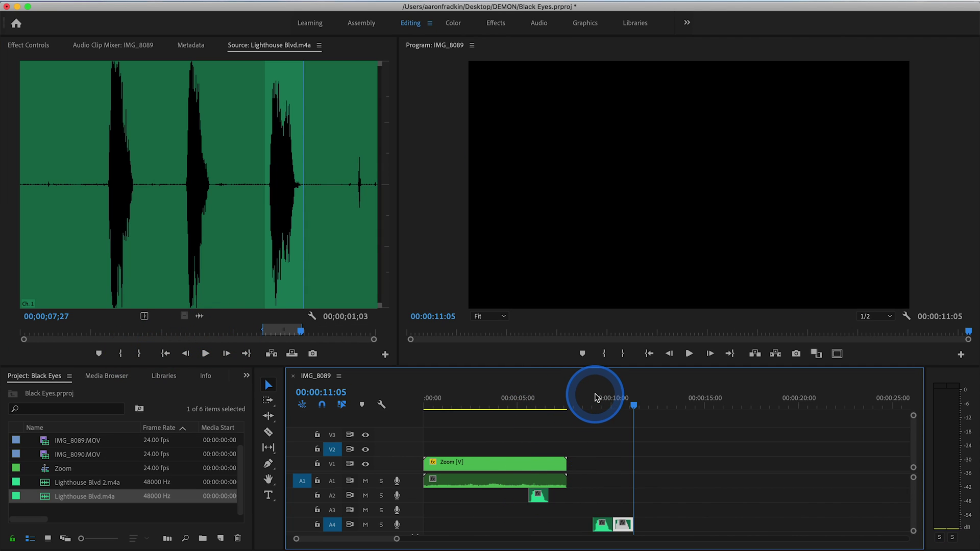
{"action": "left_click", "coordinate": [601, 525]}
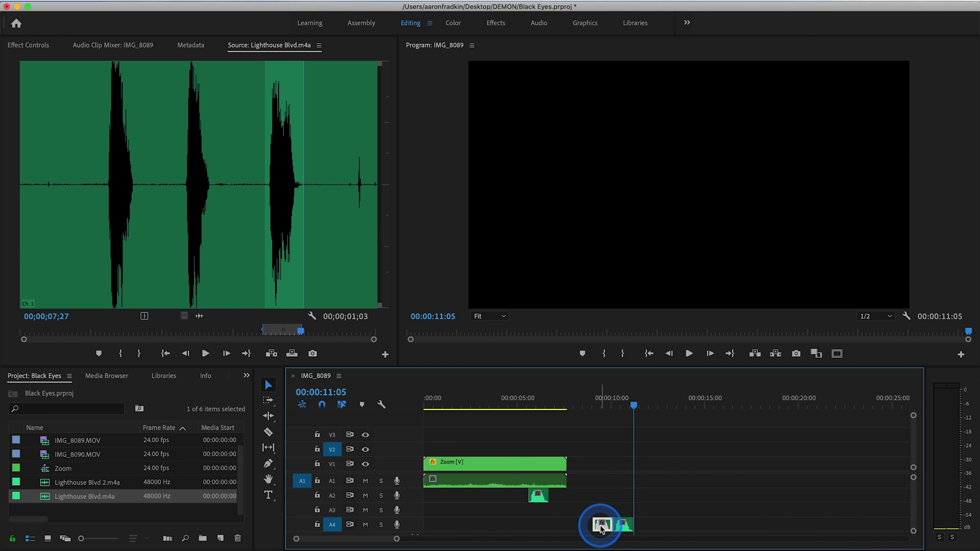
{"action": "left_click_drag", "start_coordinate": [601, 526], "coordinate": [536, 515]}
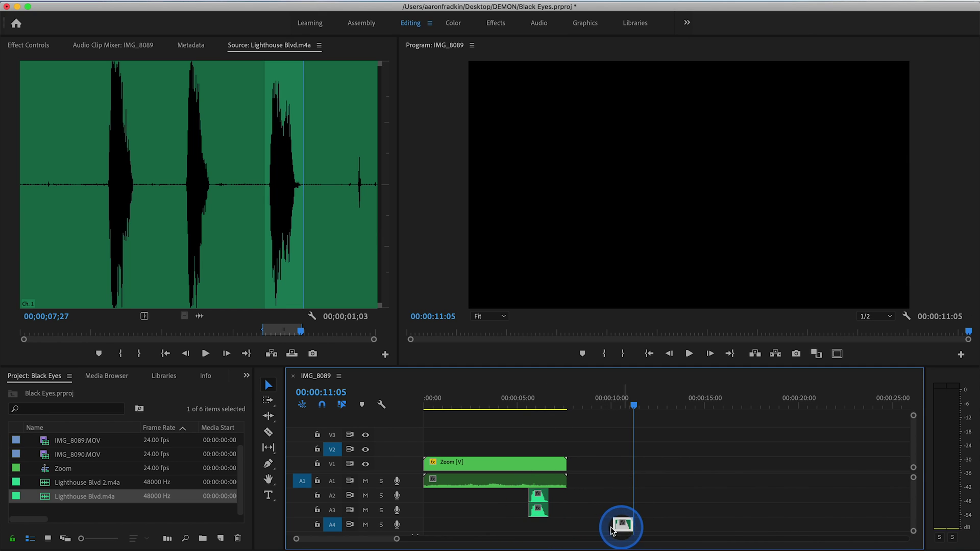
{"action": "left_click_drag", "start_coordinate": [623, 525], "coordinate": [536, 521]}
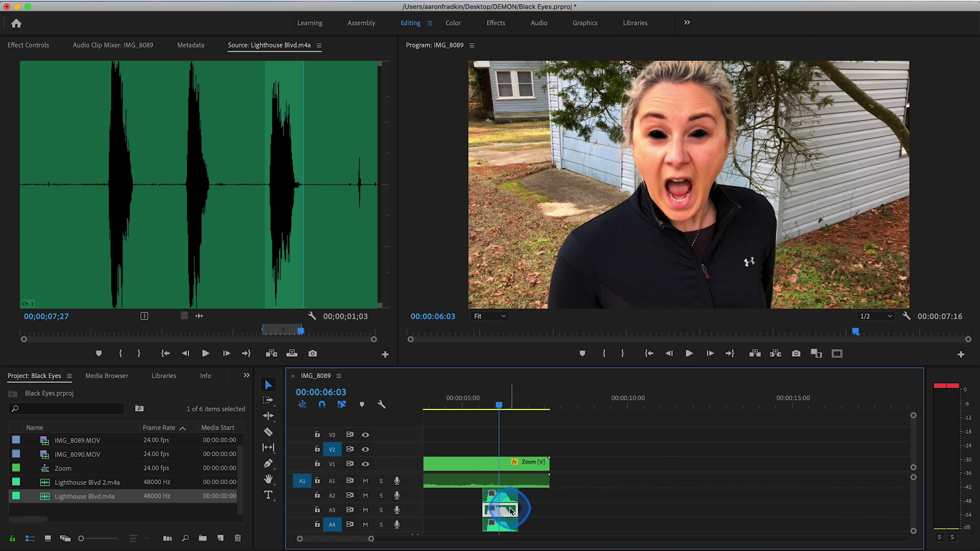
Slow the A3 and A4 scream copies to 80% speed
{"action": "right_click", "coordinate": [510, 510]}
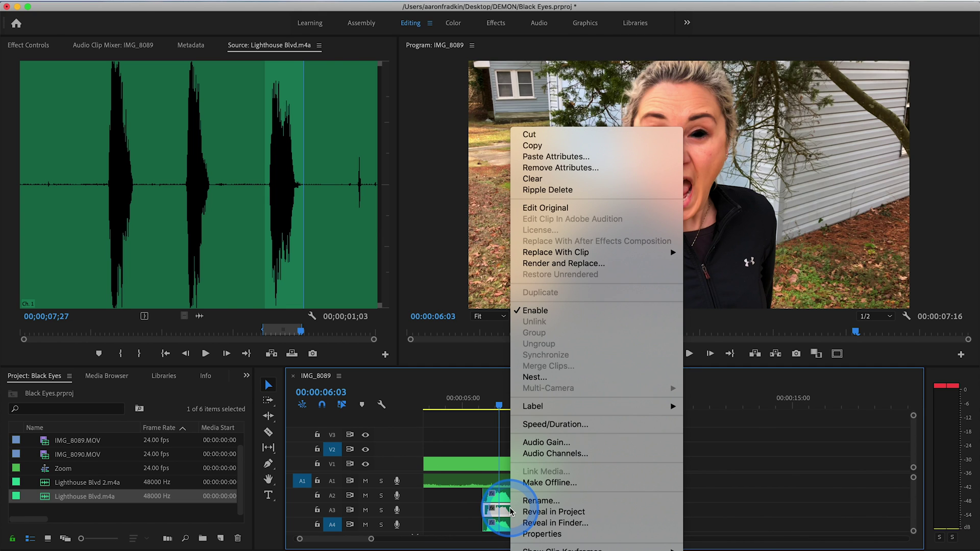
{"action": "left_click", "coordinate": [539, 425]}
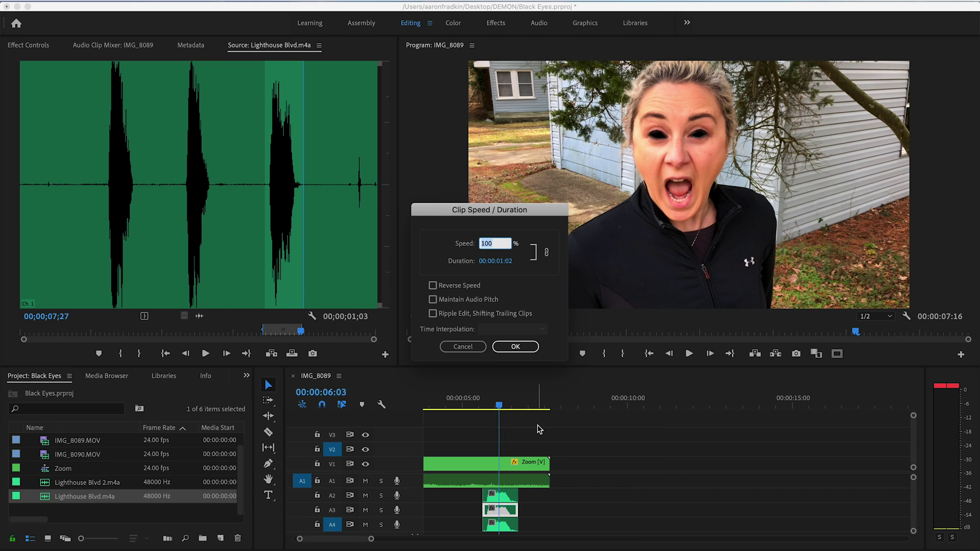
{"action": "type", "text": "80"}
{"action": "key", "text": "Return"}
{"action": "left_click", "coordinate": [505, 526]}
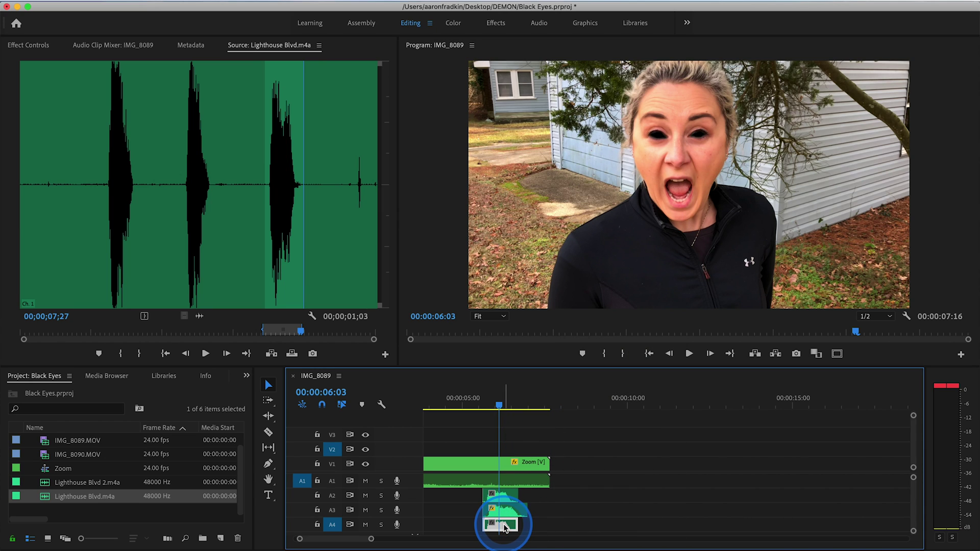
{"action": "right_click", "coordinate": [504, 527]}
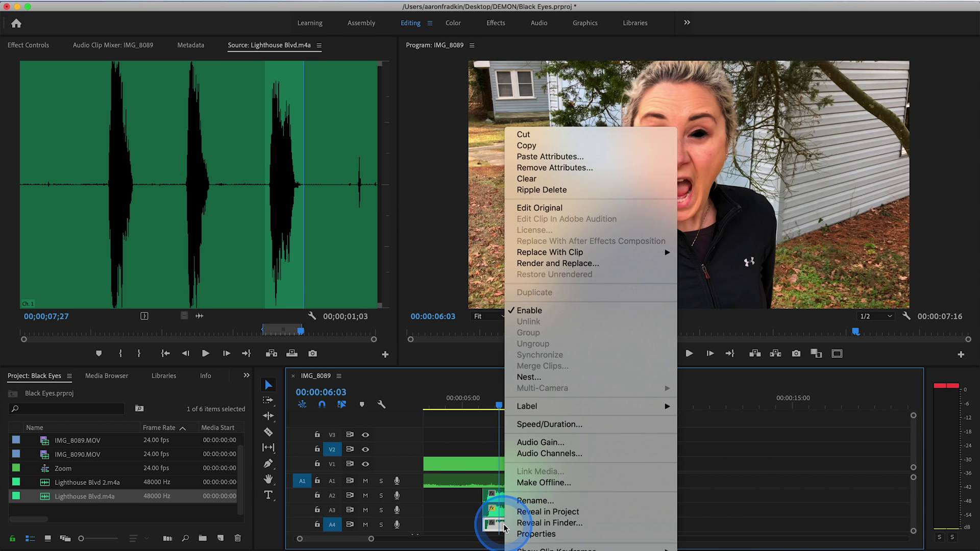
{"action": "left_click", "coordinate": [533, 423]}
{"action": "key", "text": "Return"}
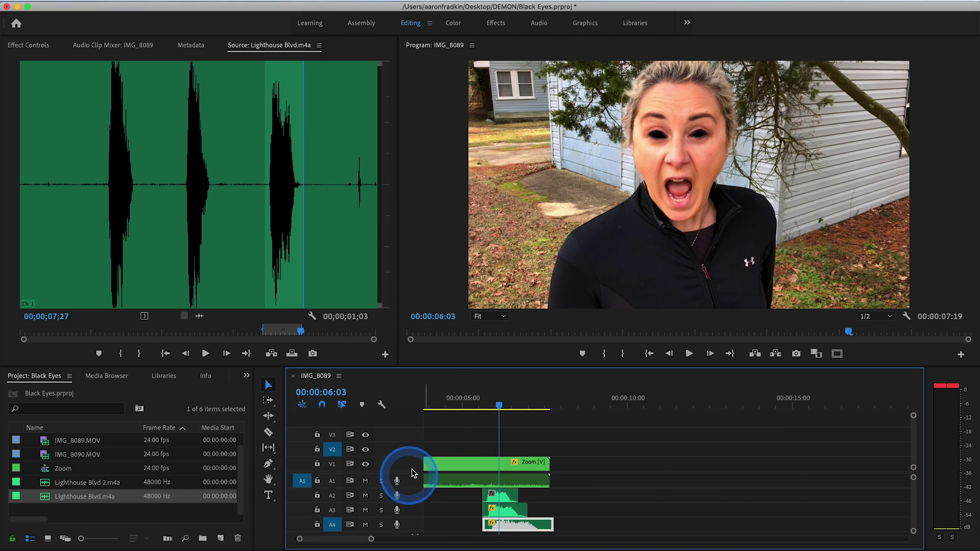
{"action": "left_click", "coordinate": [453, 398]}
{"action": "key", "text": "space"}
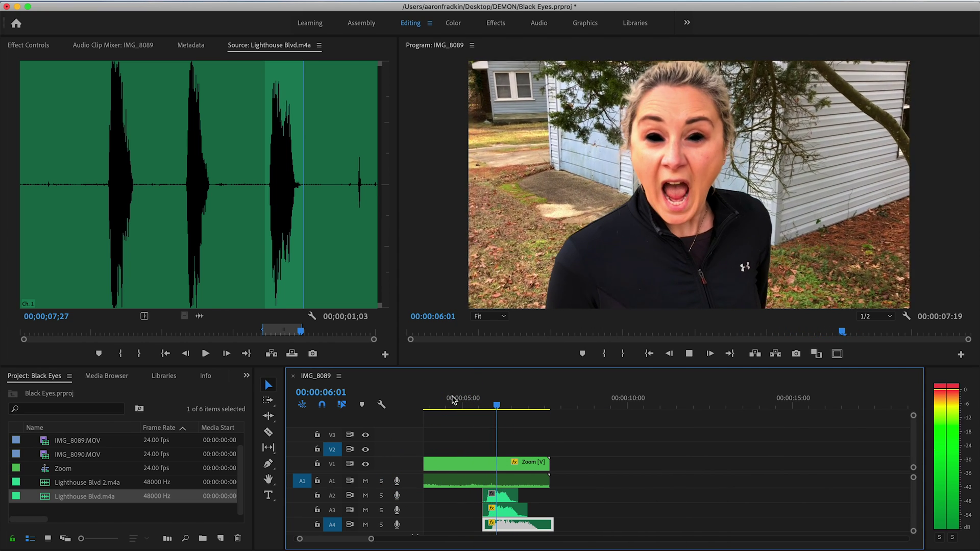